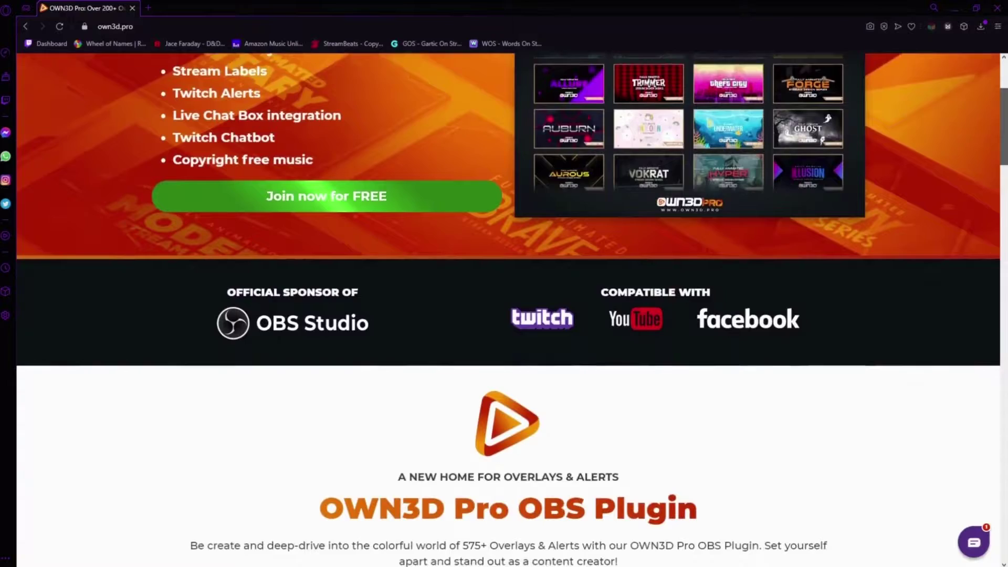
Look through the OWN3D Pro overlays, then make the Ending scene live in OBS.
{"action": "scroll", "coordinate": [509, 295], "scroll_direction": "down", "scroll_amount": 5}
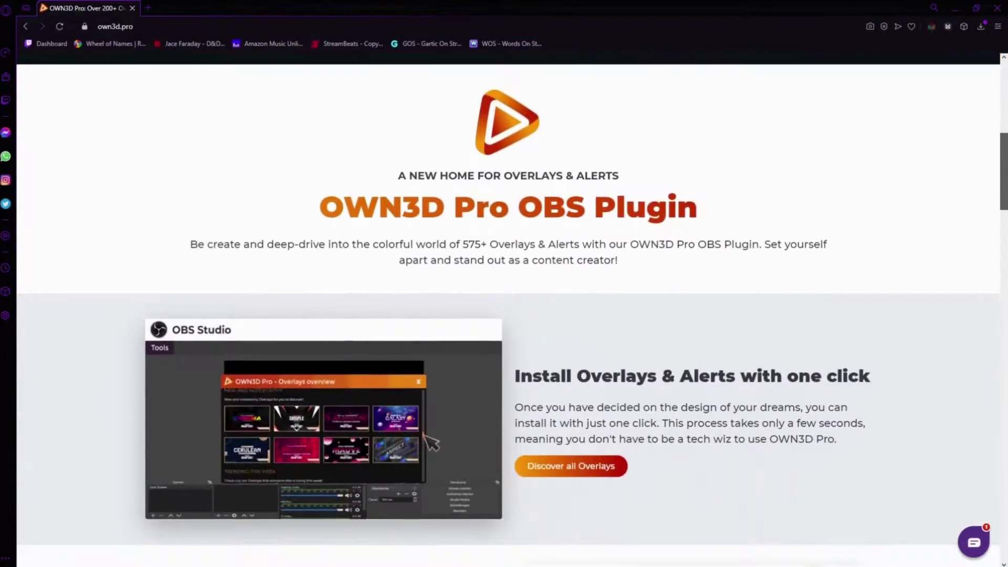
{"action": "scroll", "coordinate": [509, 295], "scroll_direction": "down", "scroll_amount": 4}
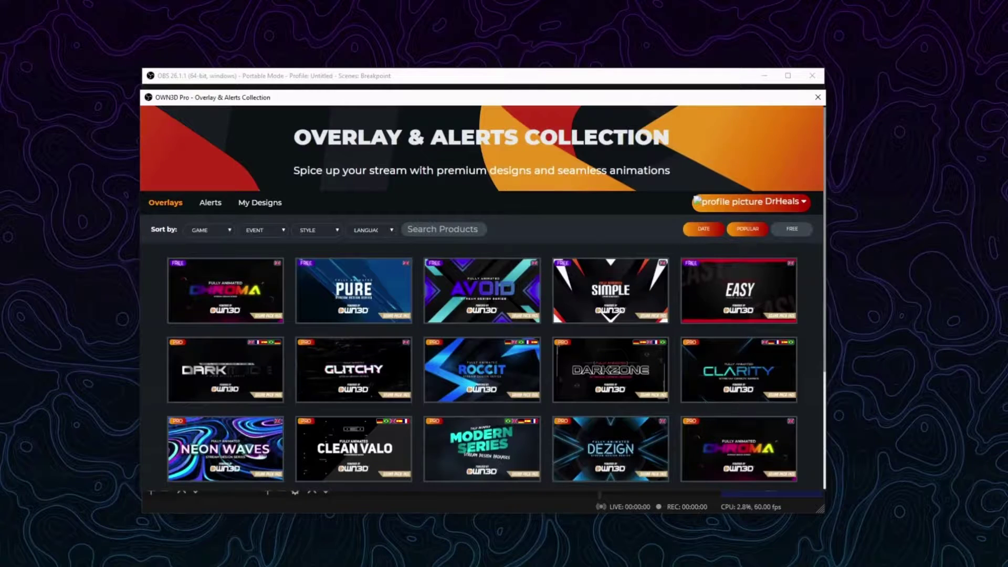
{"action": "scroll", "coordinate": [483, 299], "scroll_direction": "down", "scroll_amount": 3}
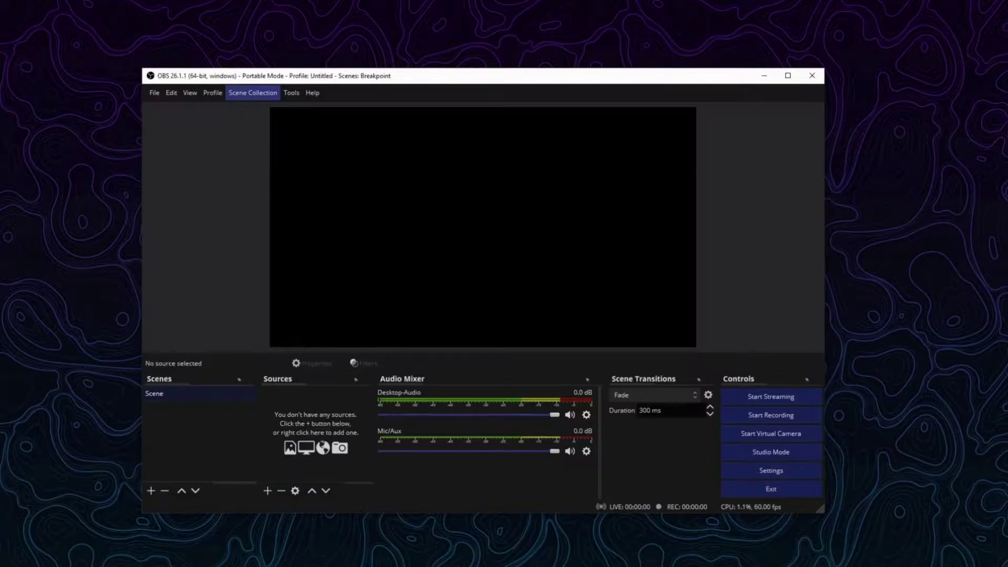
{"action": "left_click", "coordinate": [347, 93]}
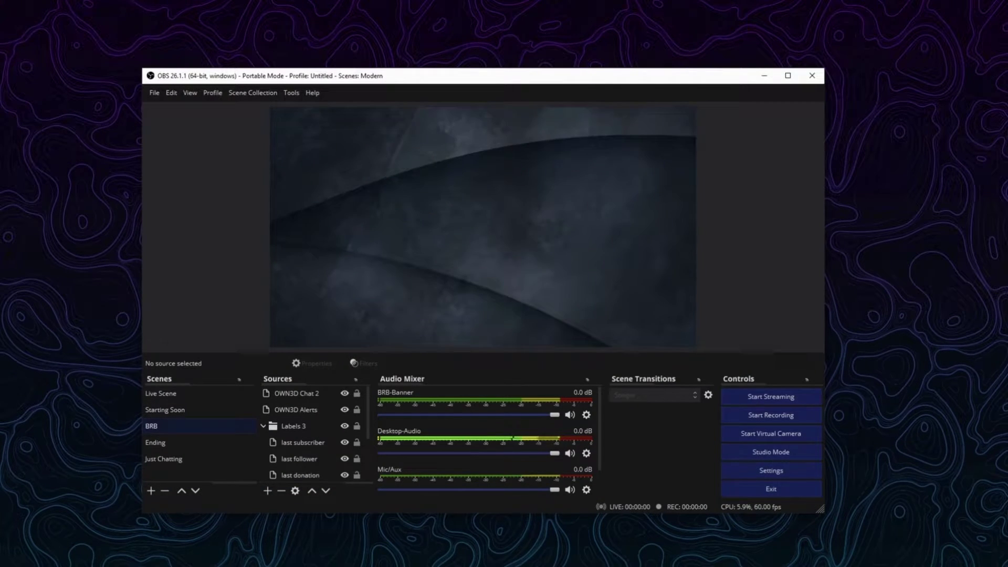
{"action": "left_click", "coordinate": [156, 443]}
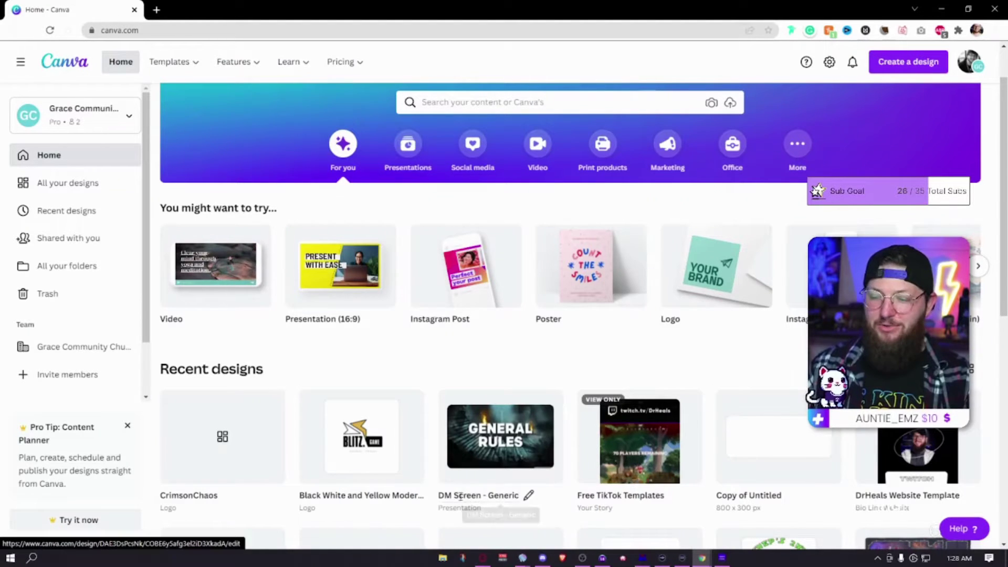
Open DM Screen - Generic, scan its page strip, and collapse the templates side panel.
{"action": "left_click", "coordinate": [506, 453]}
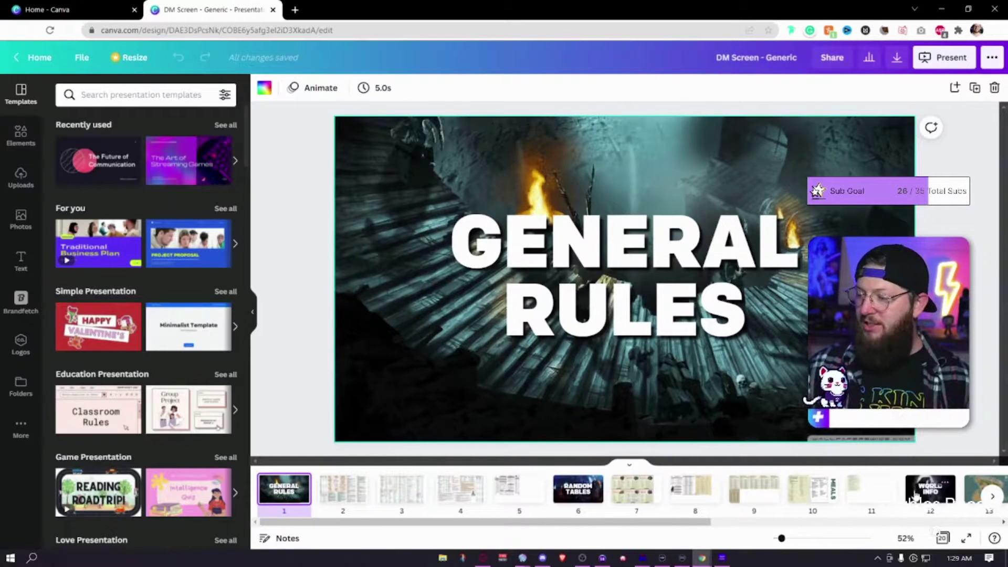
{"action": "left_click_drag", "start_coordinate": [717, 521], "coordinate": [978, 521]}
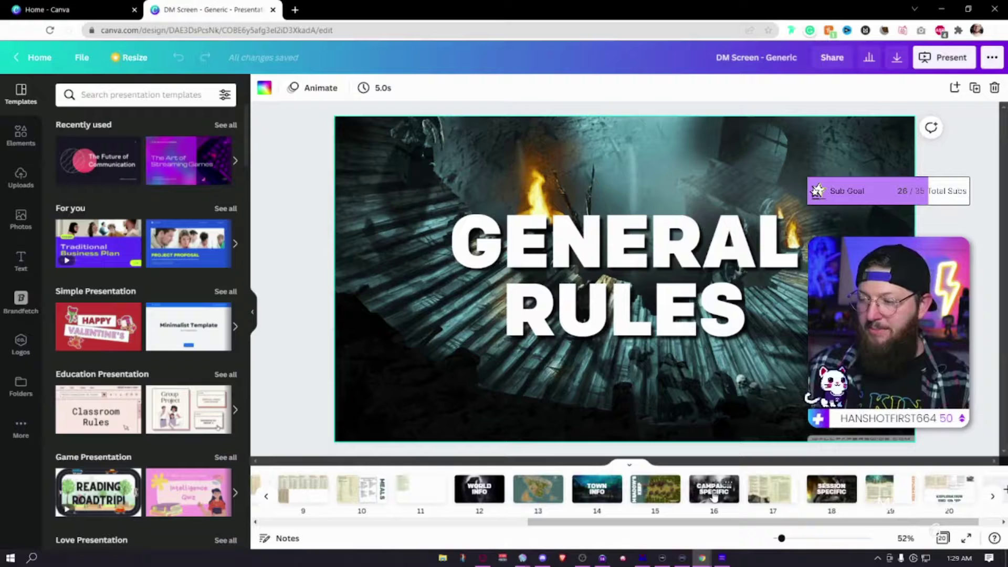
{"action": "left_click_drag", "start_coordinate": [840, 522], "coordinate": [473, 514]}
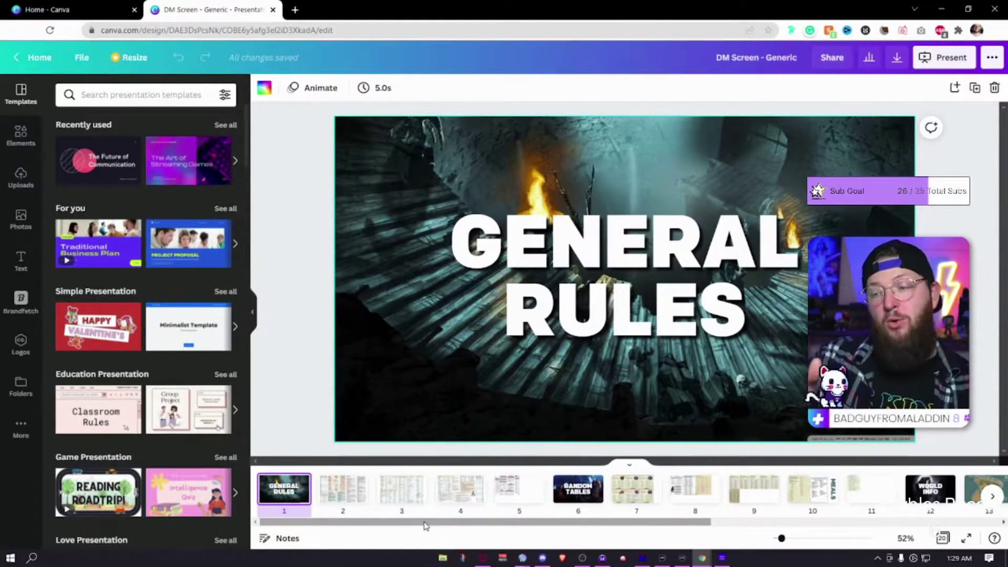
{"action": "left_click_drag", "start_coordinate": [480, 523], "coordinate": [781, 525]}
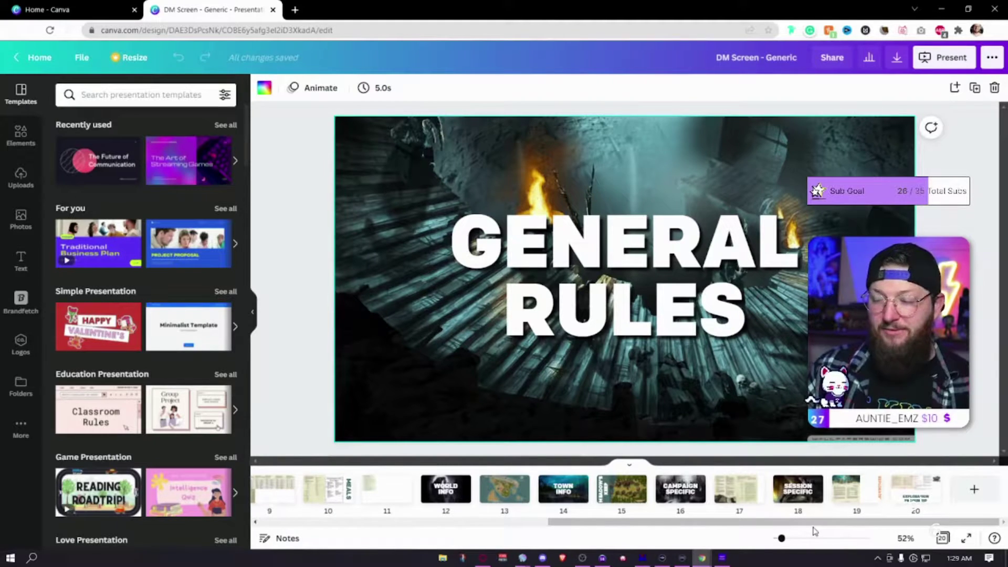
{"action": "left_click_drag", "start_coordinate": [786, 527], "coordinate": [480, 504]}
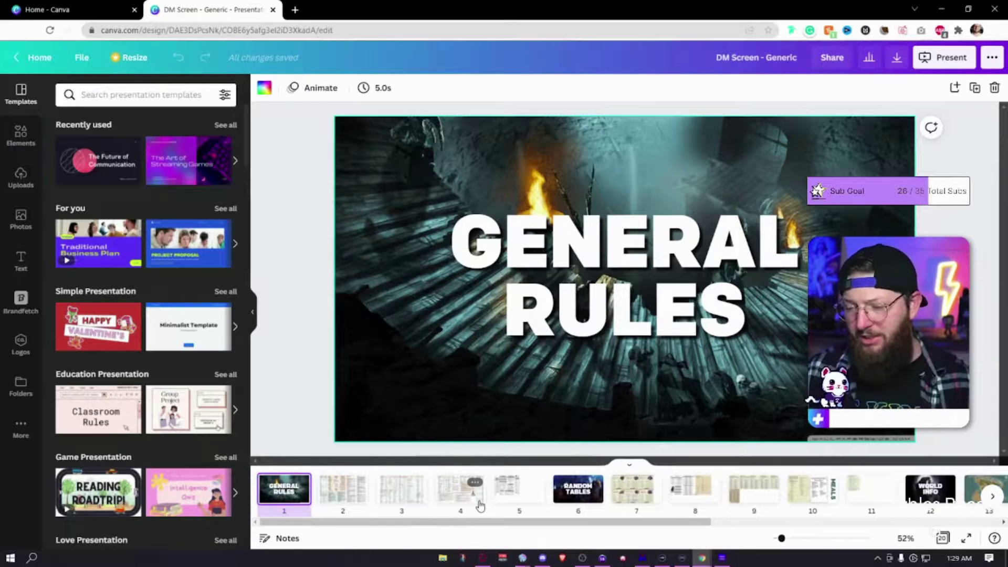
{"action": "left_click", "coordinate": [252, 313]}
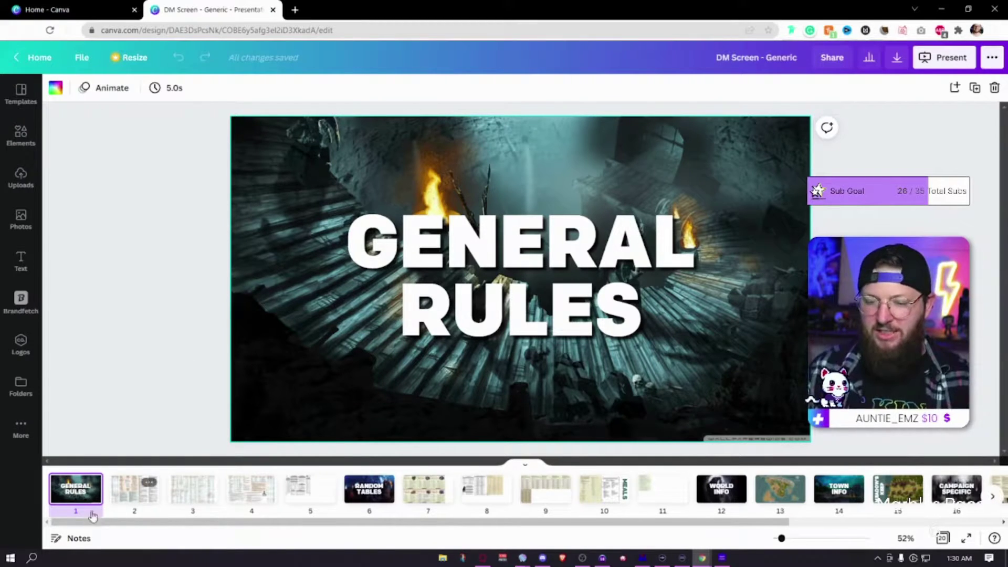
Compare the GENERAL RULES title slide with slide 2's rules cheat sheet, leaving slide 2 shown with nothing selected.
{"action": "left_click", "coordinate": [122, 496]}
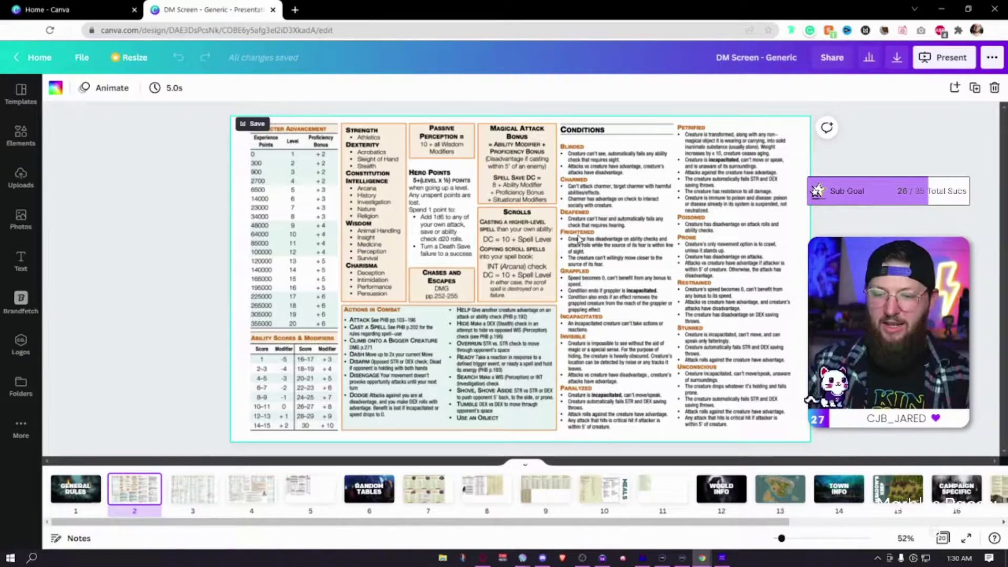
{"action": "key", "text": "Left"}
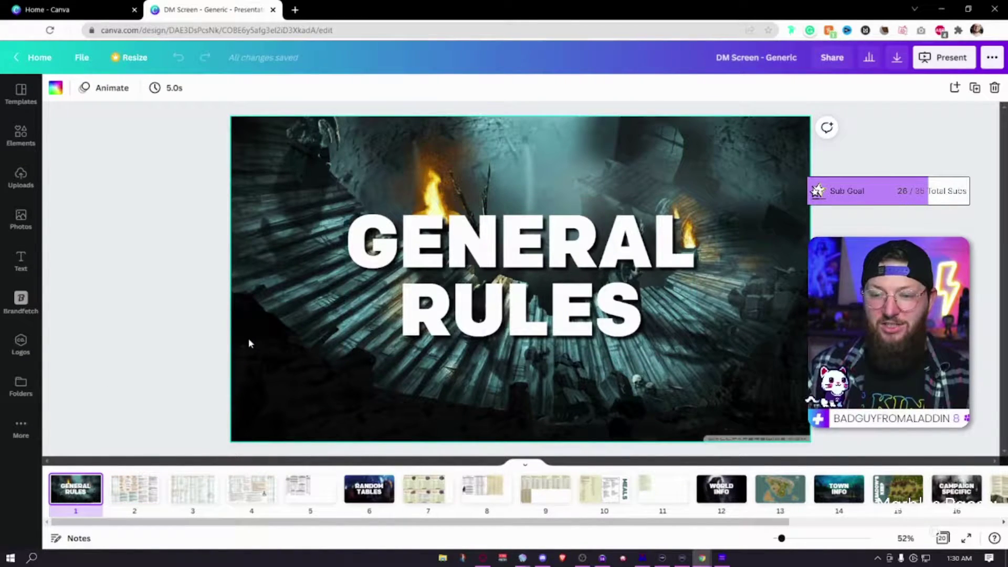
{"action": "left_click_drag", "start_coordinate": [312, 531], "coordinate": [602, 532]}
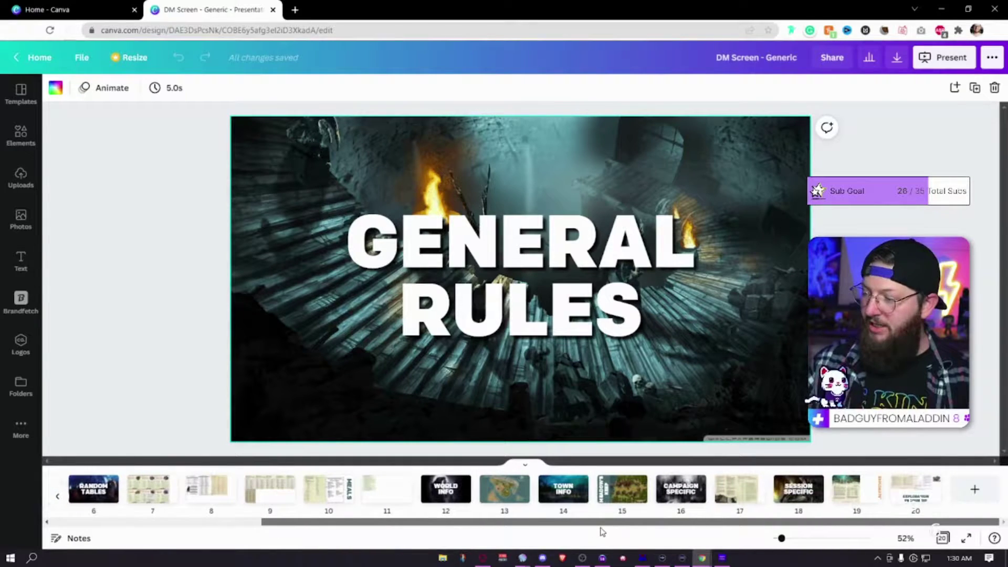
{"action": "left_click_drag", "start_coordinate": [499, 532], "coordinate": [286, 532]}
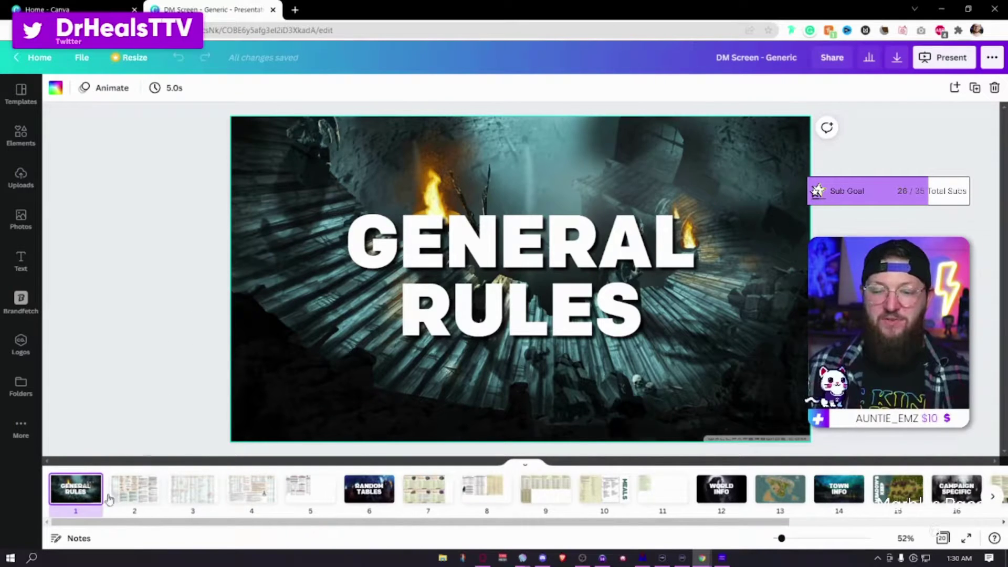
{"action": "left_click", "coordinate": [134, 488]}
{"action": "left_click", "coordinate": [469, 238]}
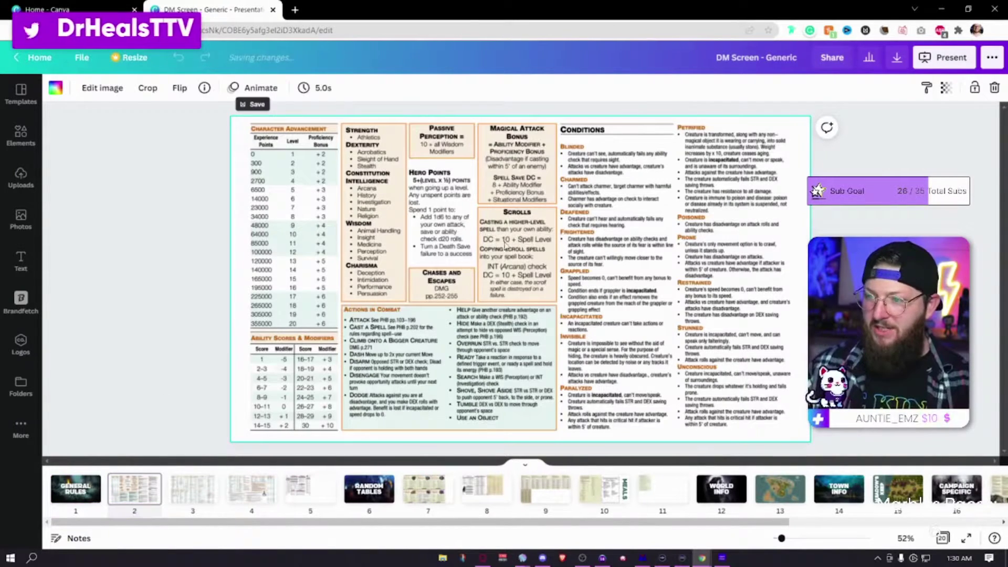
{"action": "key", "text": "Escape"}
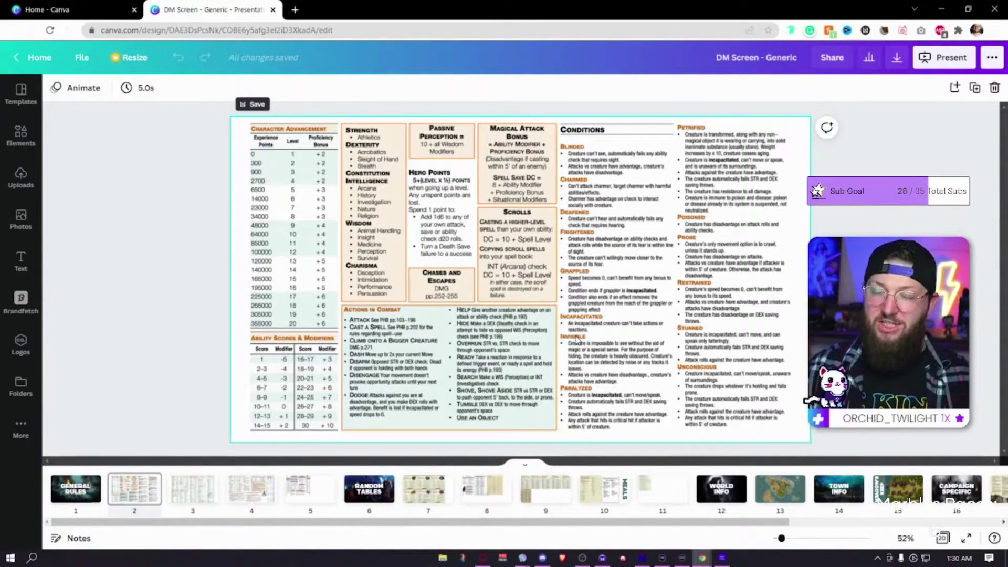
Search Pinterest for 'dm screen printable' in a new tab.
{"action": "left_click", "coordinate": [296, 11]}
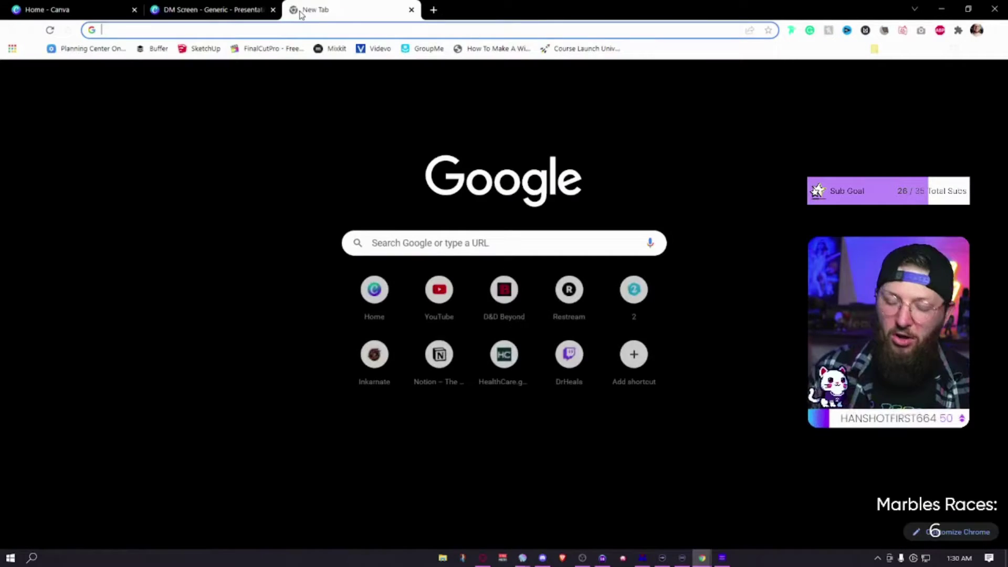
{"action": "type", "text": "pinterest"}
{"action": "key", "text": "Return"}
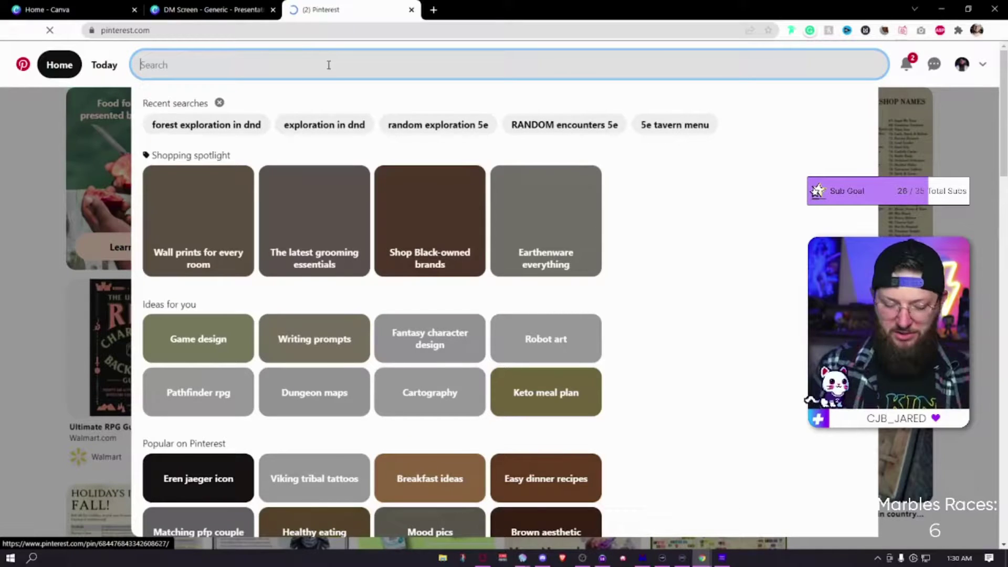
{"action": "type", "text": "dm screen"}
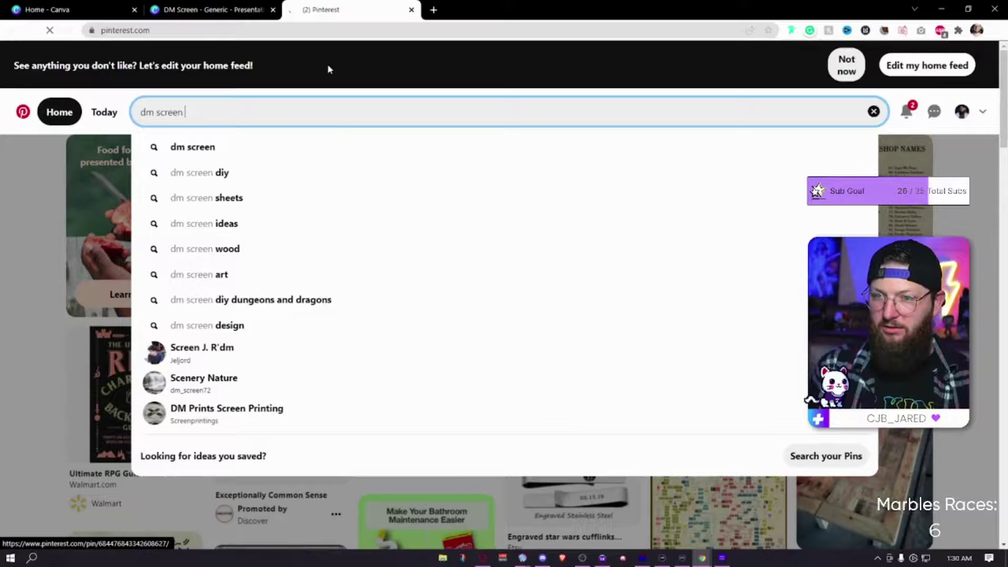
{"action": "type", "text": " printable"}
{"action": "key", "text": "Return"}
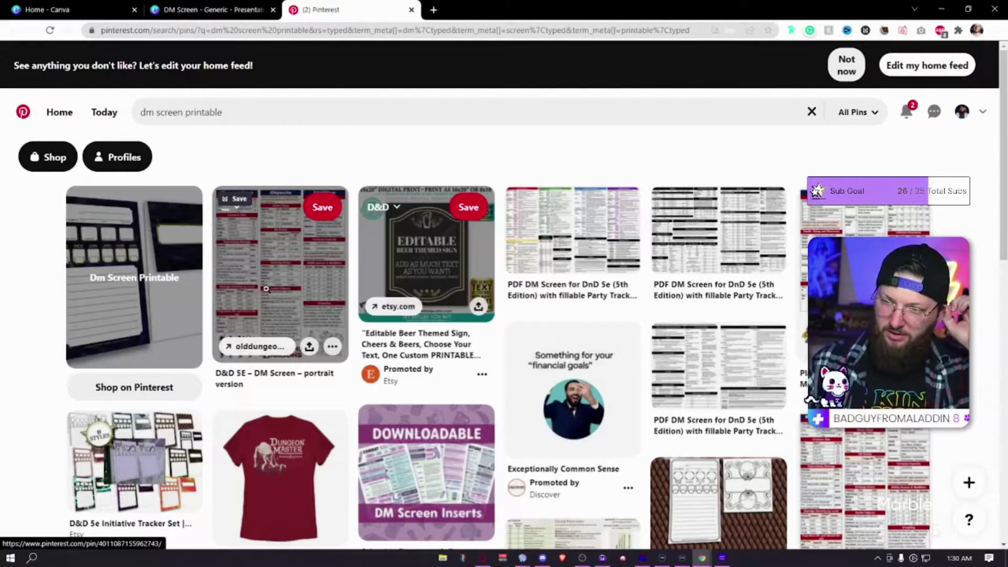
Open the Finished DM Screen pin, dismiss the notification prompt, and return to the Canva tab.
{"action": "scroll", "coordinate": [536, 316], "scroll_direction": "down", "scroll_amount": 6}
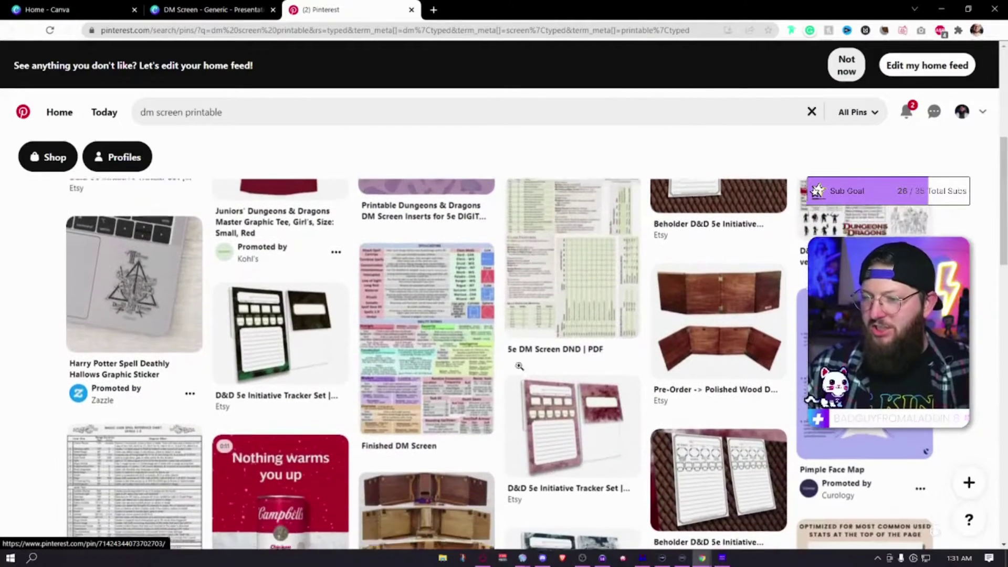
{"action": "left_click", "coordinate": [436, 342]}
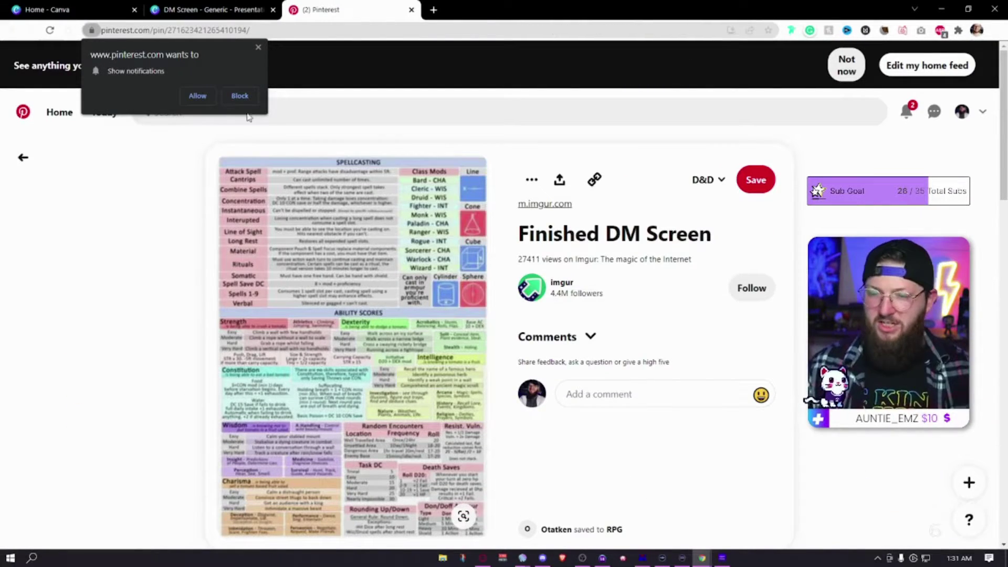
{"action": "left_click", "coordinate": [258, 49]}
{"action": "left_click", "coordinate": [218, 11]}
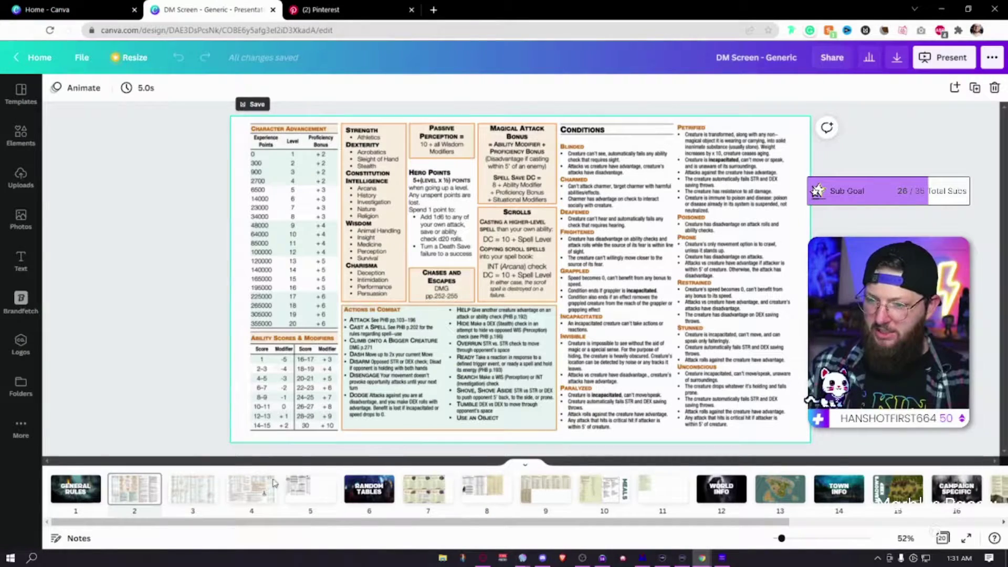
Page through slides 3 and 4 to slide 5's Levelling, Travelling Speed and Food Items tables.
{"action": "left_click", "coordinate": [205, 502]}
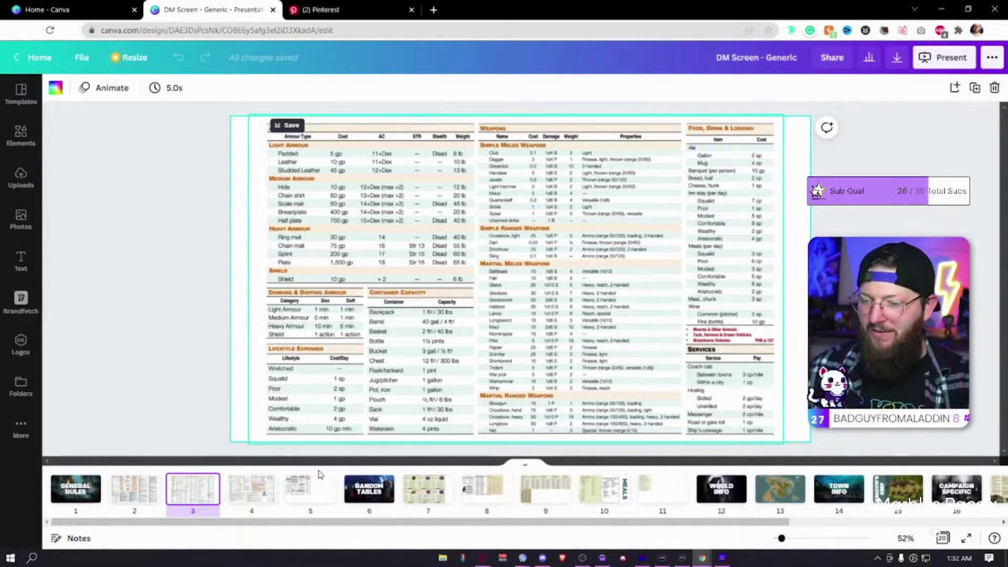
{"action": "left_click", "coordinate": [251, 489]}
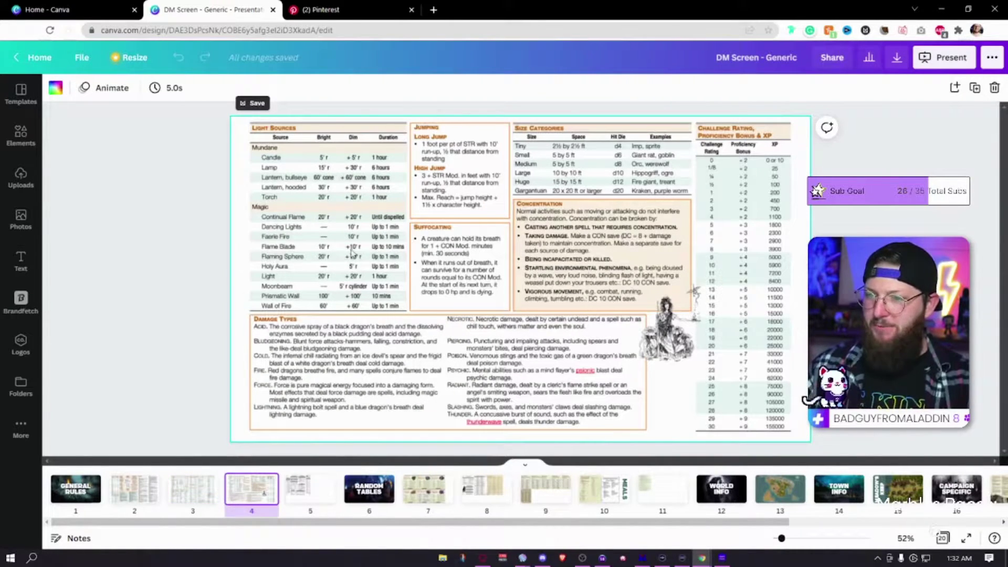
{"action": "left_click", "coordinate": [315, 491]}
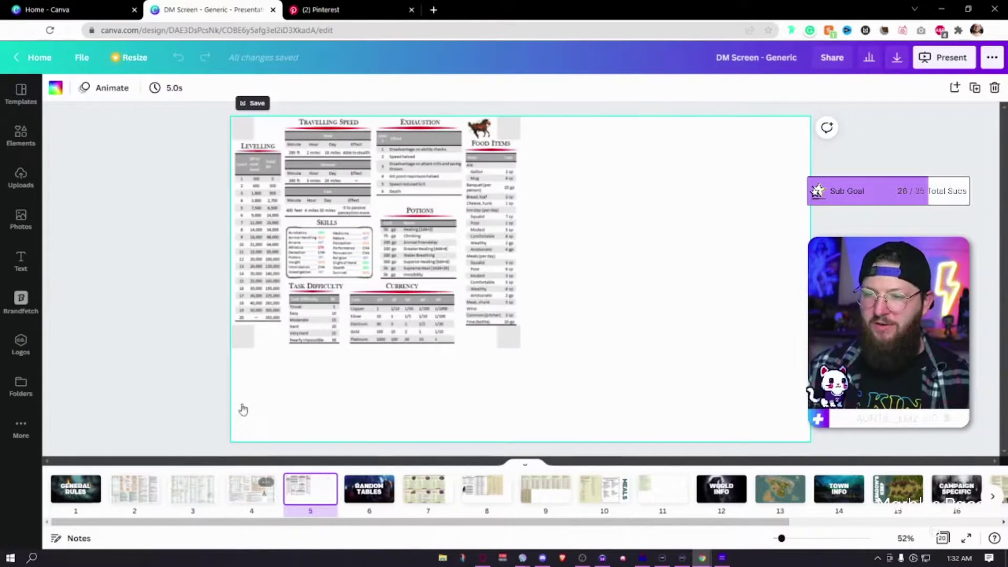
{"action": "left_click", "coordinate": [582, 278]}
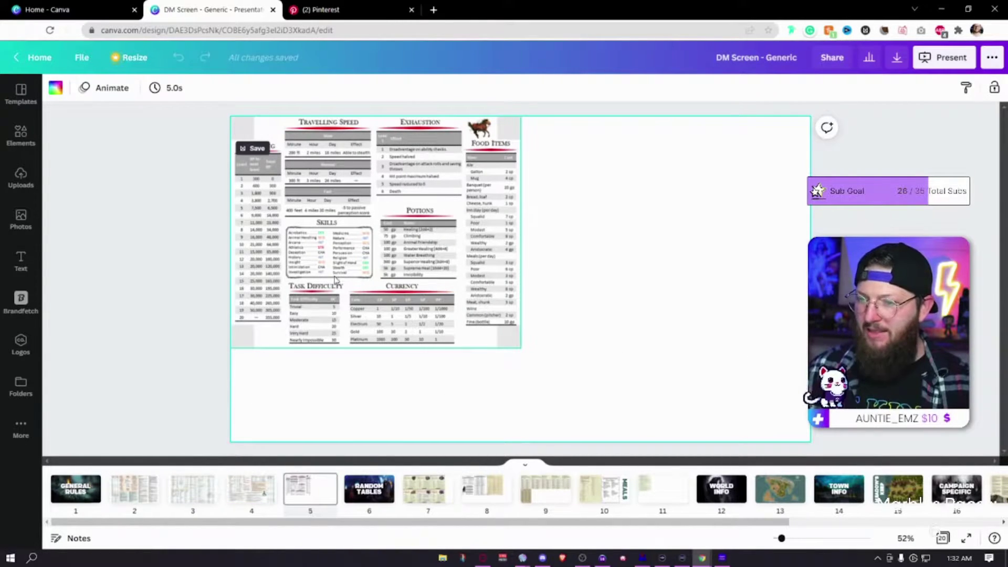
Resize slide 5's reference-table image to fill most of the slide, then show slide 6's RANDOM TABLES divider.
{"action": "left_click", "coordinate": [464, 251]}
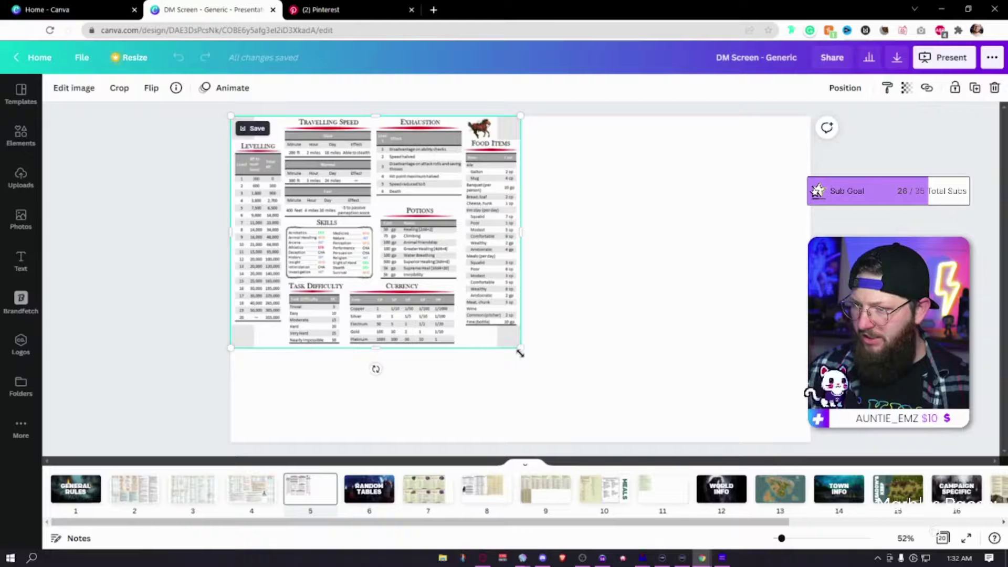
{"action": "left_click_drag", "start_coordinate": [520, 354], "coordinate": [638, 443]}
{"action": "left_click", "coordinate": [683, 410]}
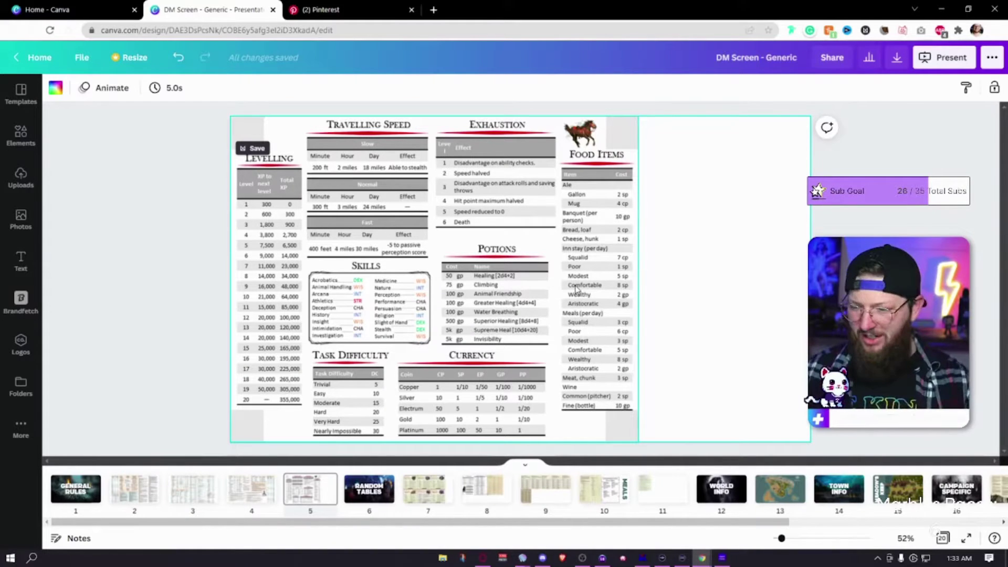
{"action": "left_click", "coordinate": [388, 492]}
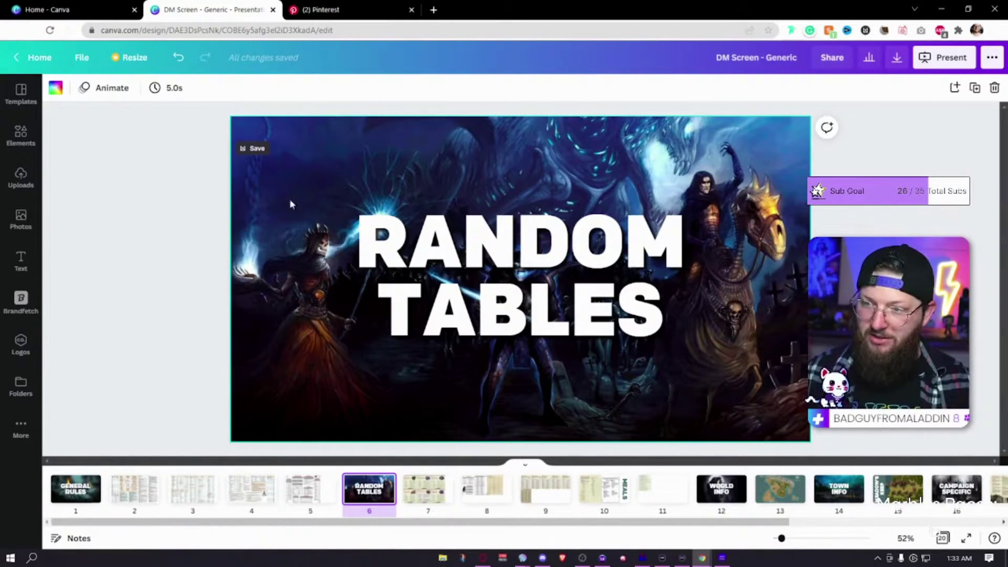
Check the RANDOM TABLES title and slide 7's loot tables, then switch to Pinterest.
{"action": "left_click", "coordinate": [517, 304]}
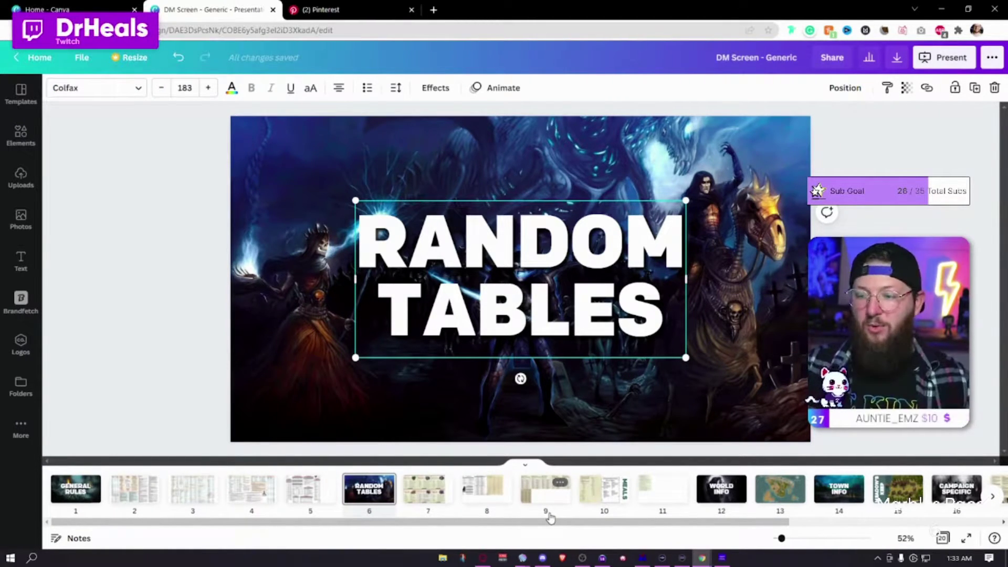
{"action": "left_click", "coordinate": [428, 488]}
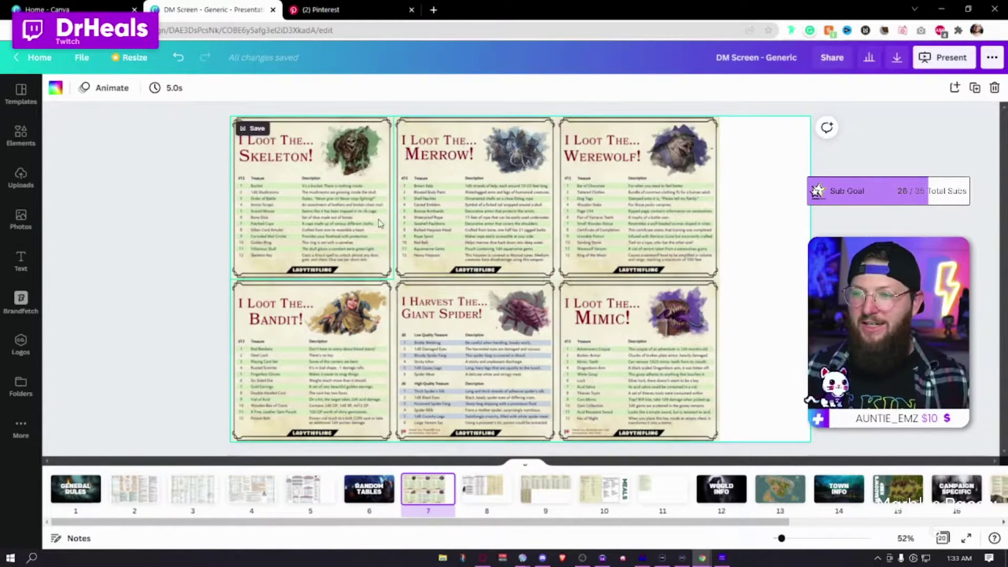
{"action": "left_click", "coordinate": [341, 13]}
Search Pinterest for 'l loot', then return to the Canva deck on slide 8.
{"action": "left_click", "coordinate": [188, 109]}
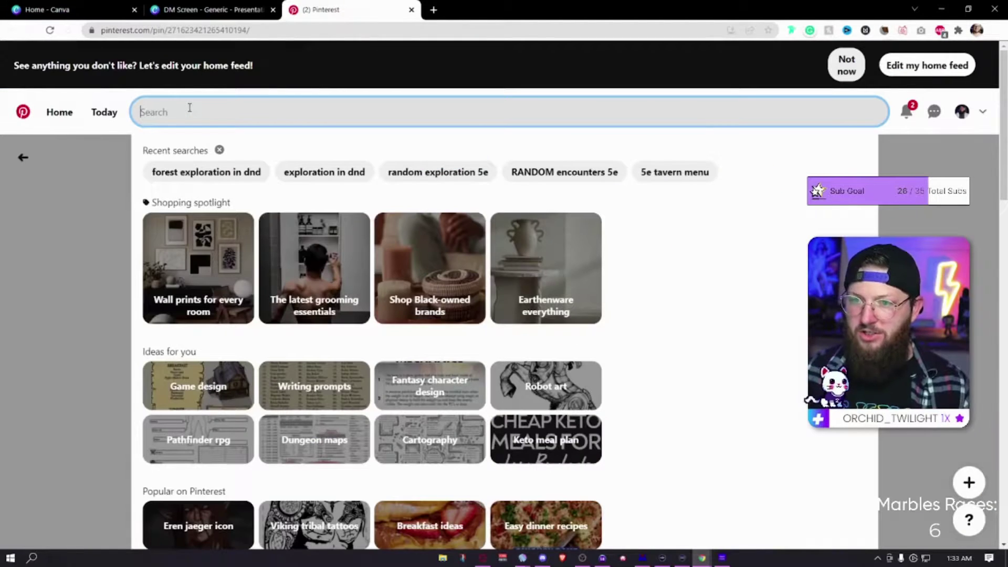
{"action": "type", "text": "l loot"}
{"action": "key", "text": "Return"}
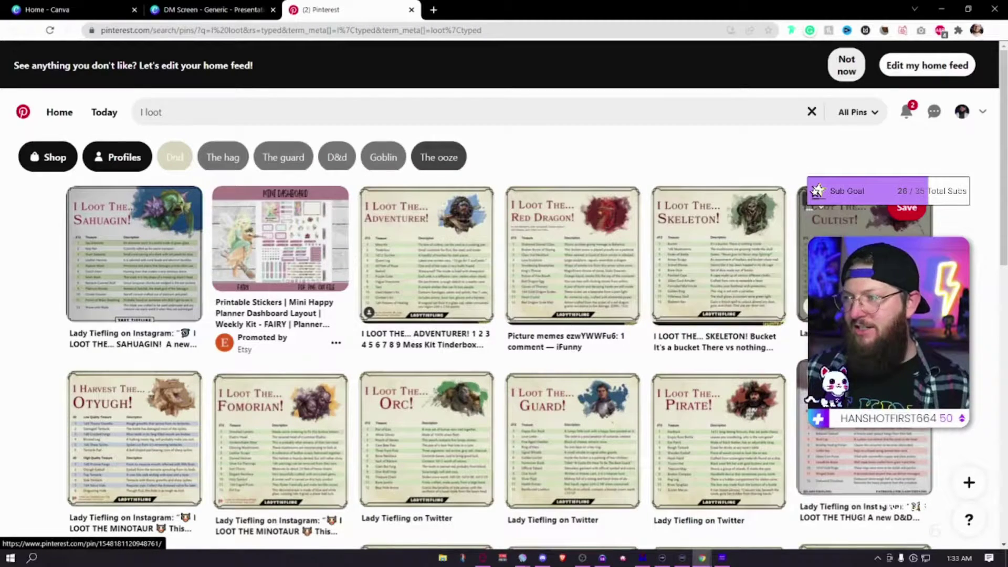
{"action": "left_click", "coordinate": [242, 10]}
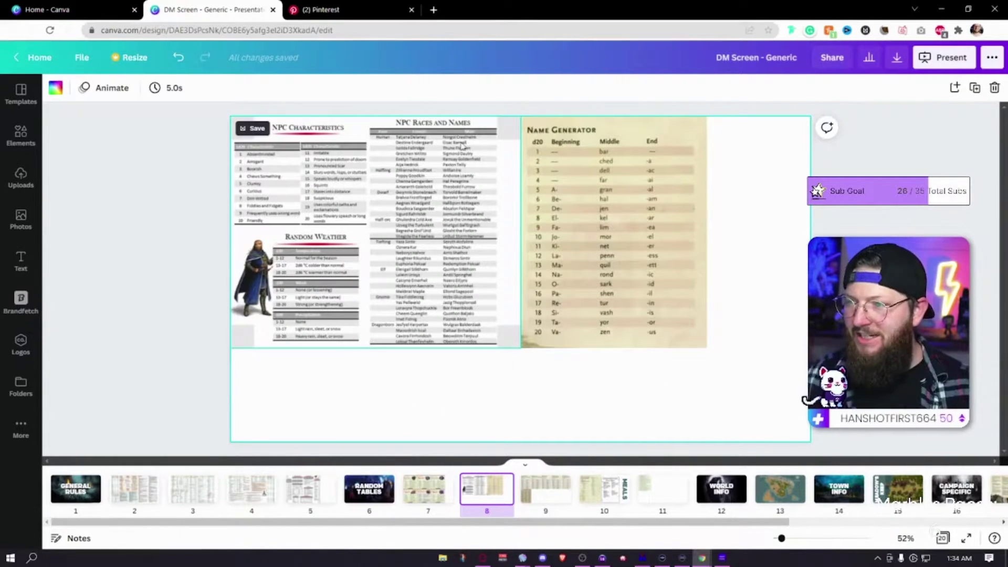
Inspect slide 8's Name Generator image, then show slide 9's race name tables and D100 Unique NPC Names.
{"action": "left_click", "coordinate": [642, 242]}
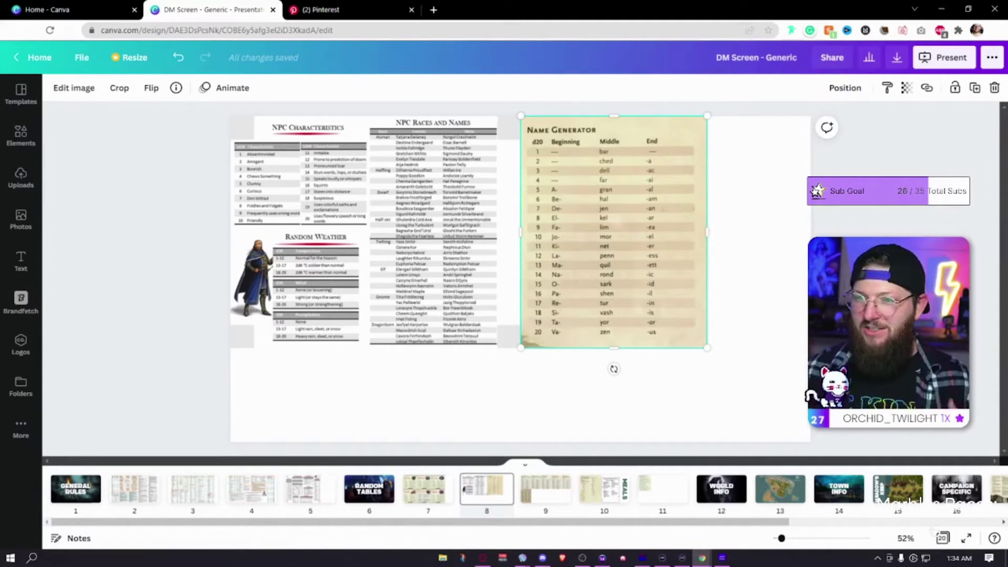
{"action": "left_click", "coordinate": [334, 398]}
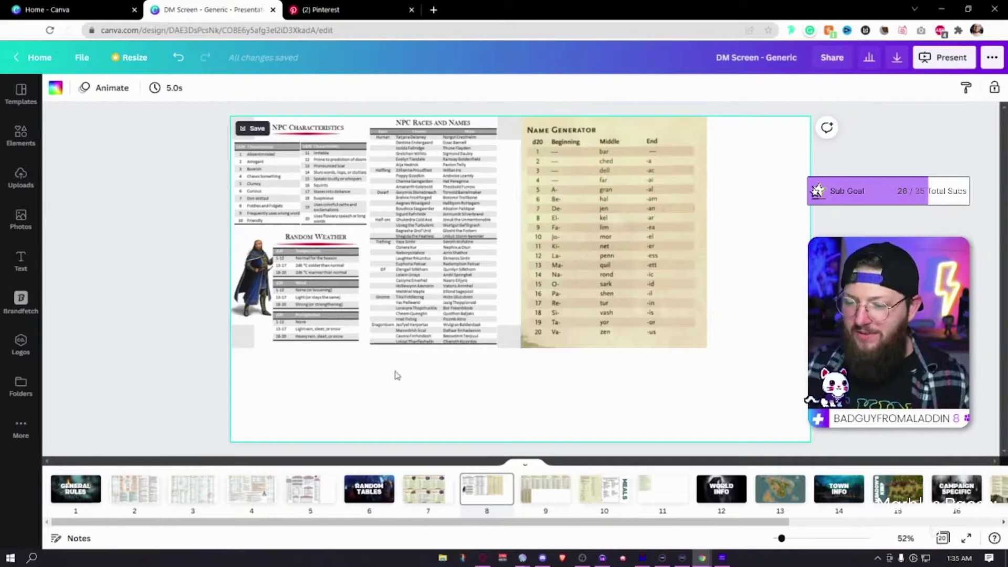
{"action": "left_click", "coordinate": [551, 488]}
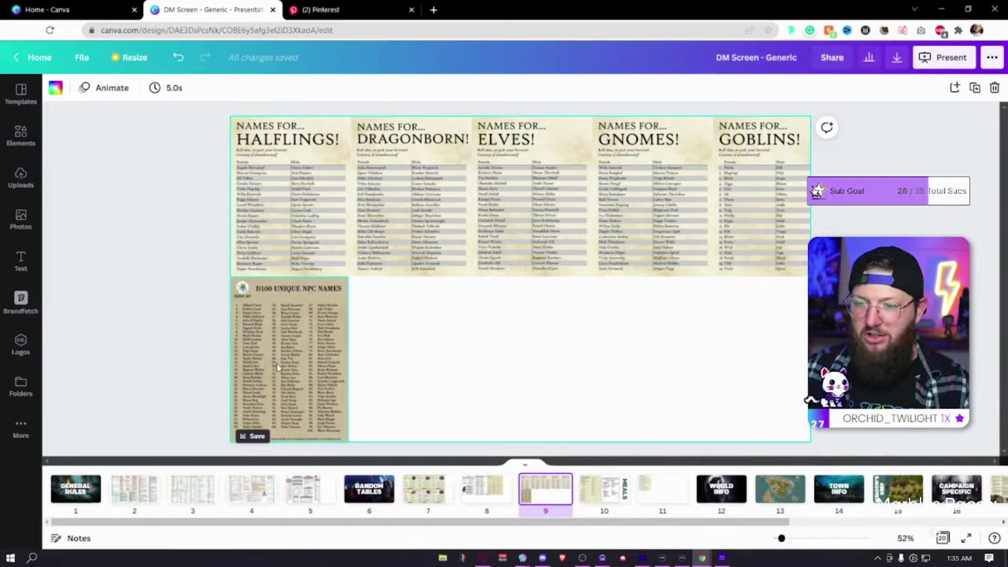
Deselect the names slide and show slide 10 with the Meals and Rations table and Green Dragon Inn menu.
{"action": "left_click", "coordinate": [711, 383]}
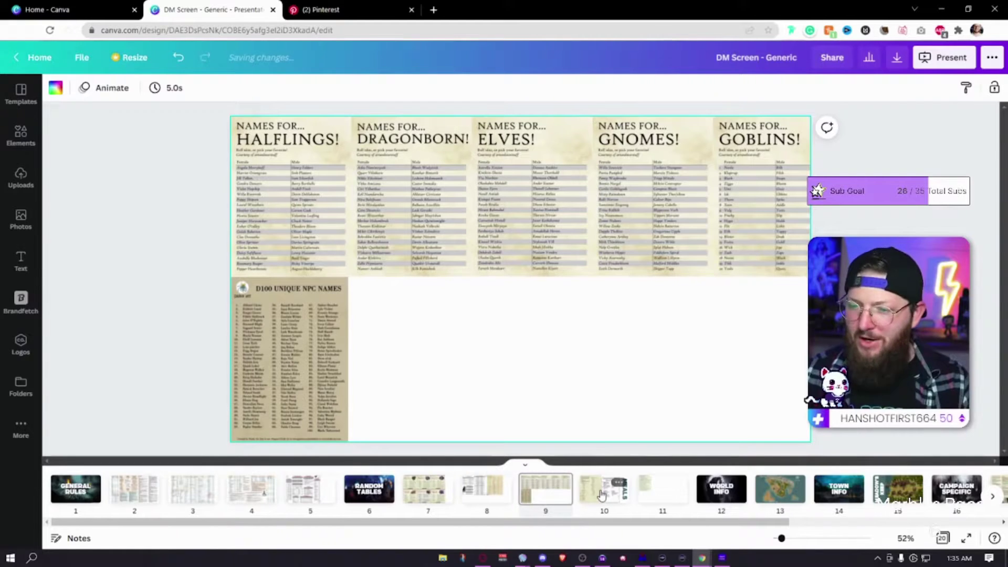
{"action": "left_click", "coordinate": [601, 495]}
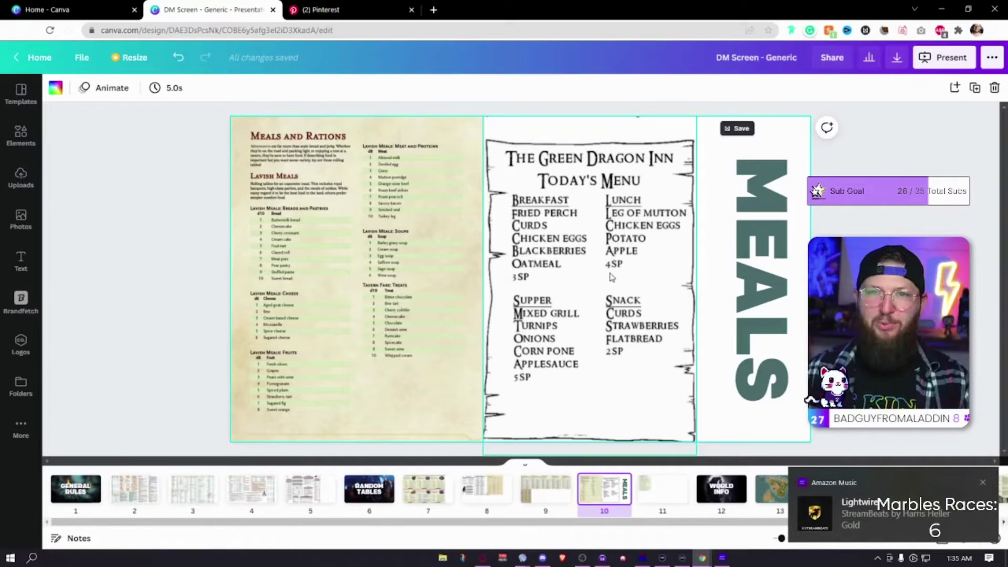
Enlarge the table image on the Low Level Encounters slide.
{"action": "left_click", "coordinate": [653, 494]}
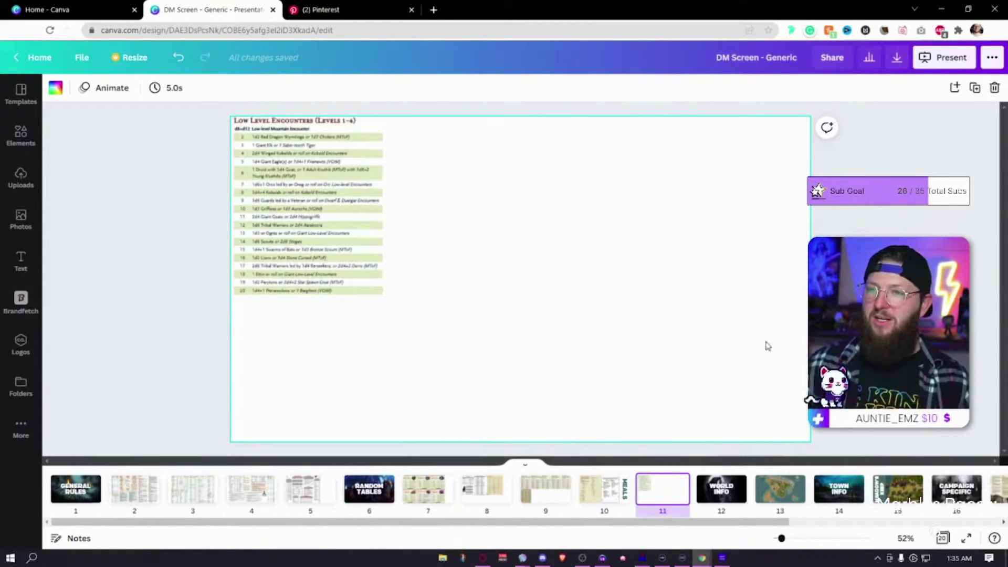
{"action": "left_click", "coordinate": [336, 232]}
{"action": "left_click_drag", "start_coordinate": [400, 295], "coordinate": [536, 371]}
{"action": "left_click", "coordinate": [618, 350]}
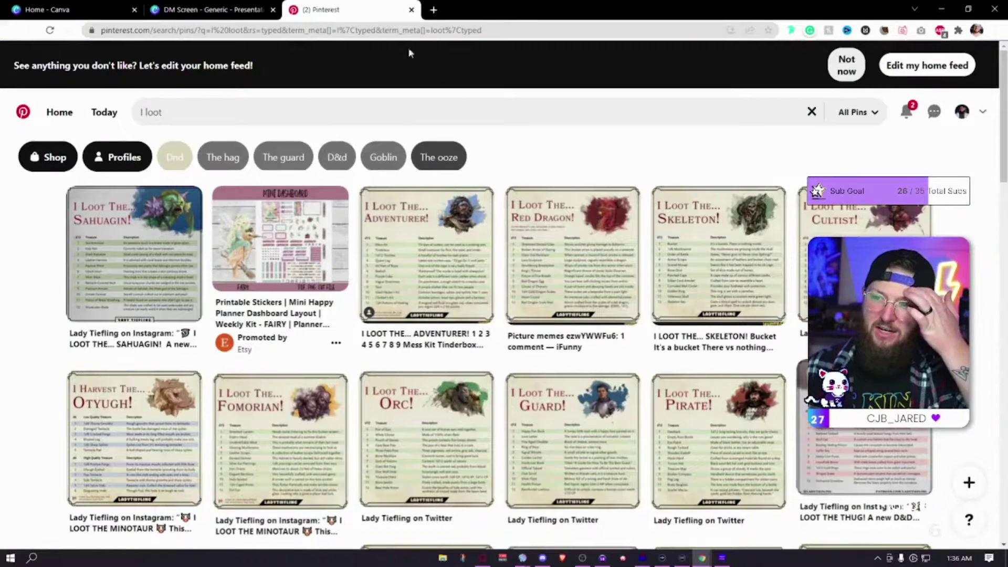
Check the Pinterest loot table results, then open slide 12, the World Info divider.
{"action": "left_click", "coordinate": [320, 10]}
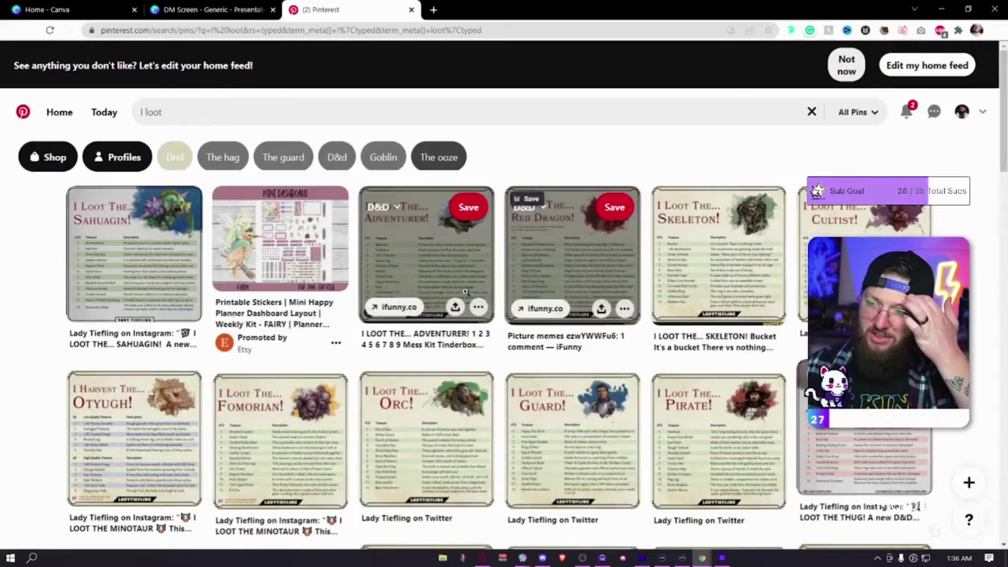
{"action": "key", "text": "ctrl+shift+Tab"}
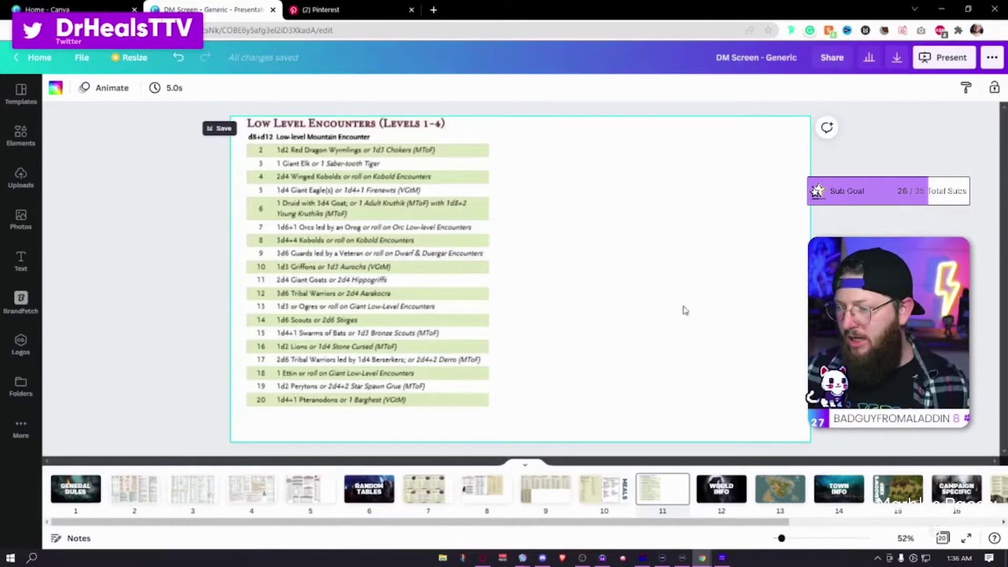
{"action": "scroll", "coordinate": [765, 528], "scroll_direction": "right", "scroll_amount": 5}
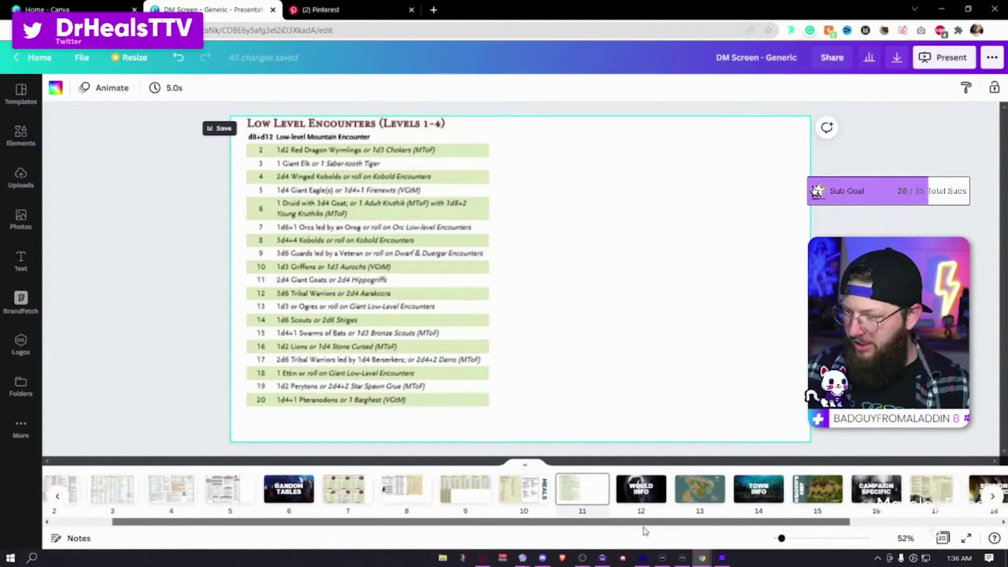
{"action": "left_click", "coordinate": [462, 491]}
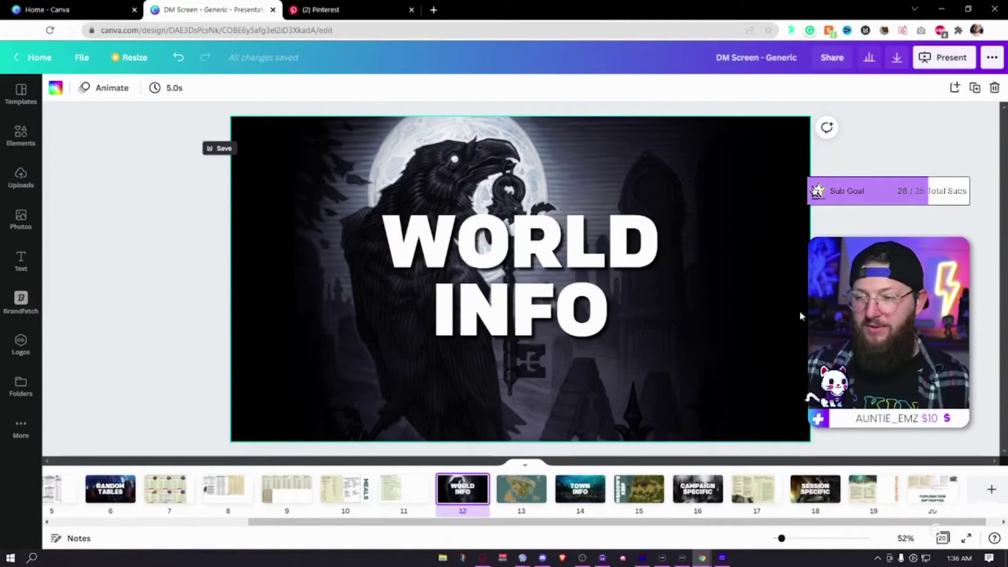
Page through the Meridonia map, Town Info and Meadow's Keep slides to slide 16.
{"action": "scroll", "coordinate": [507, 242], "scroll_direction": "down", "scroll_amount": 2}
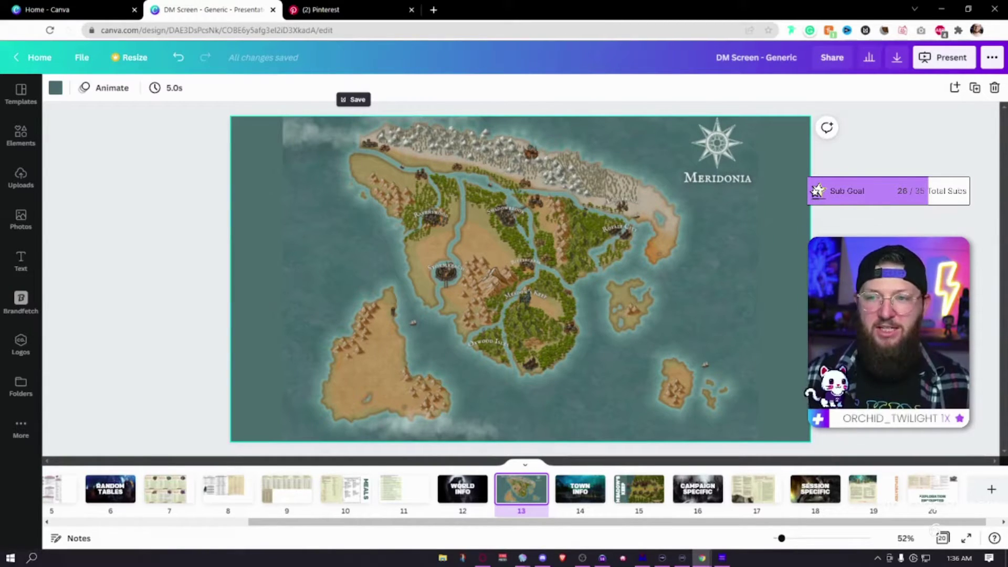
{"action": "left_click", "coordinate": [722, 278]}
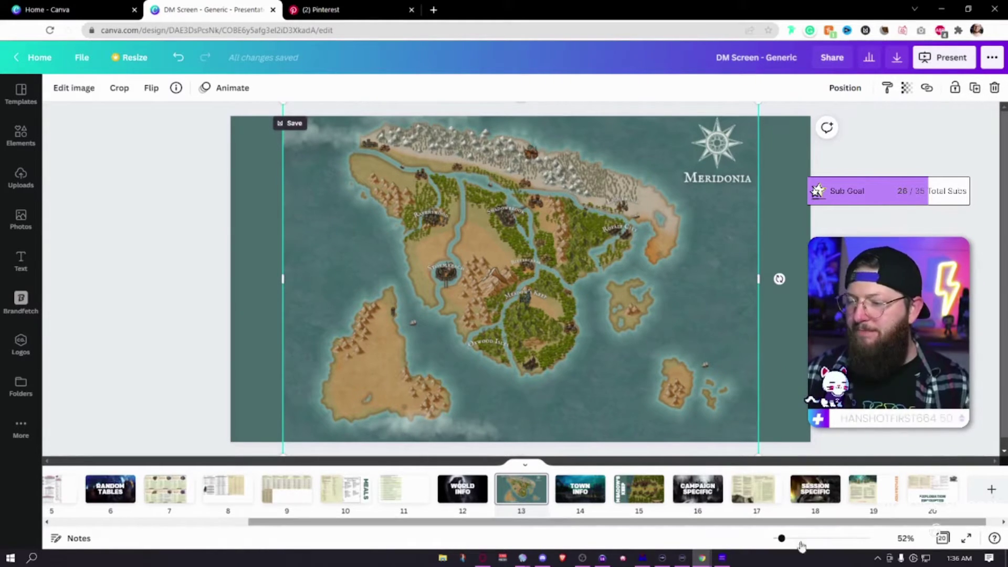
{"action": "left_click", "coordinate": [580, 498]}
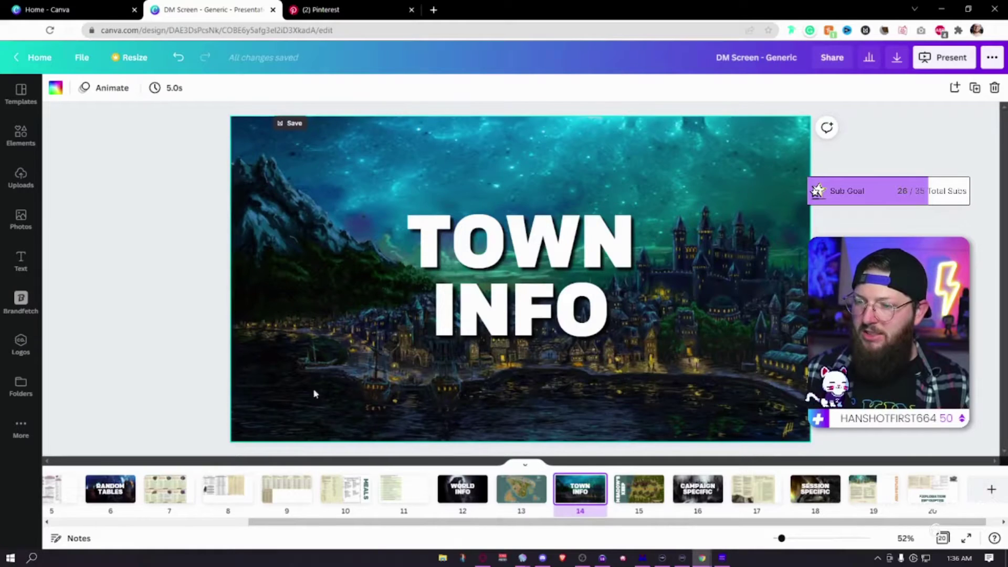
{"action": "left_click", "coordinate": [632, 496]}
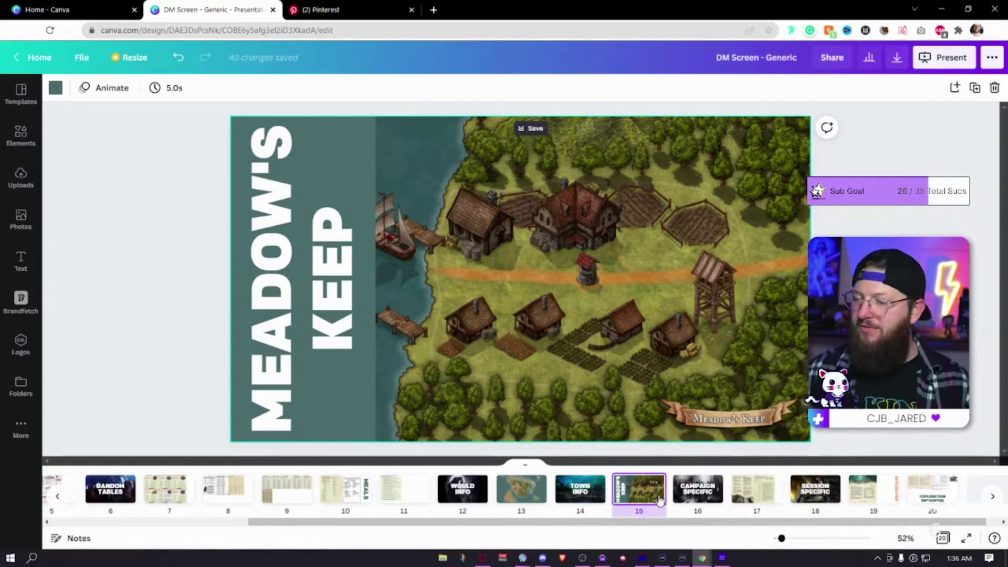
{"action": "mouse_move", "coordinate": [674, 498]}
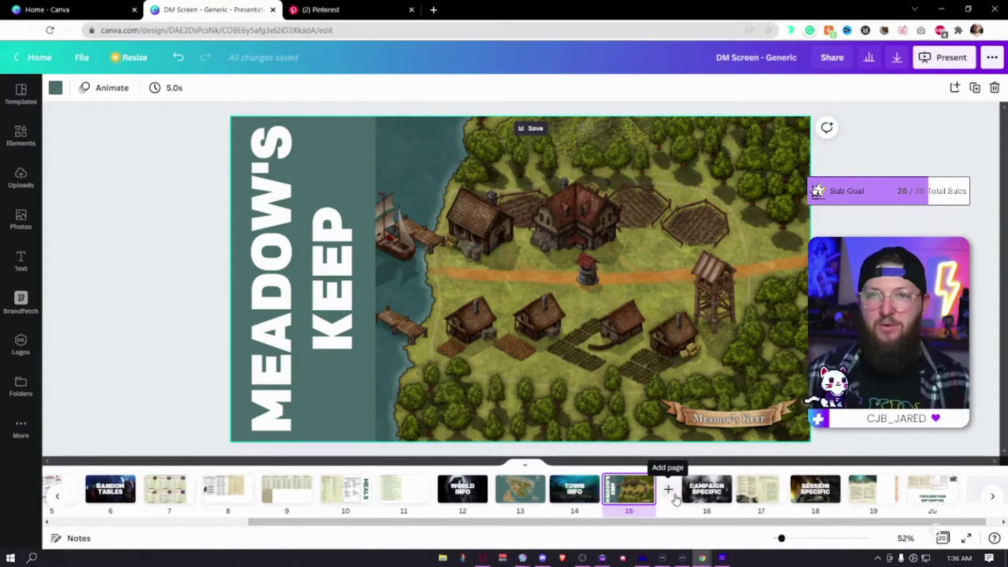
{"action": "left_click", "coordinate": [709, 494]}
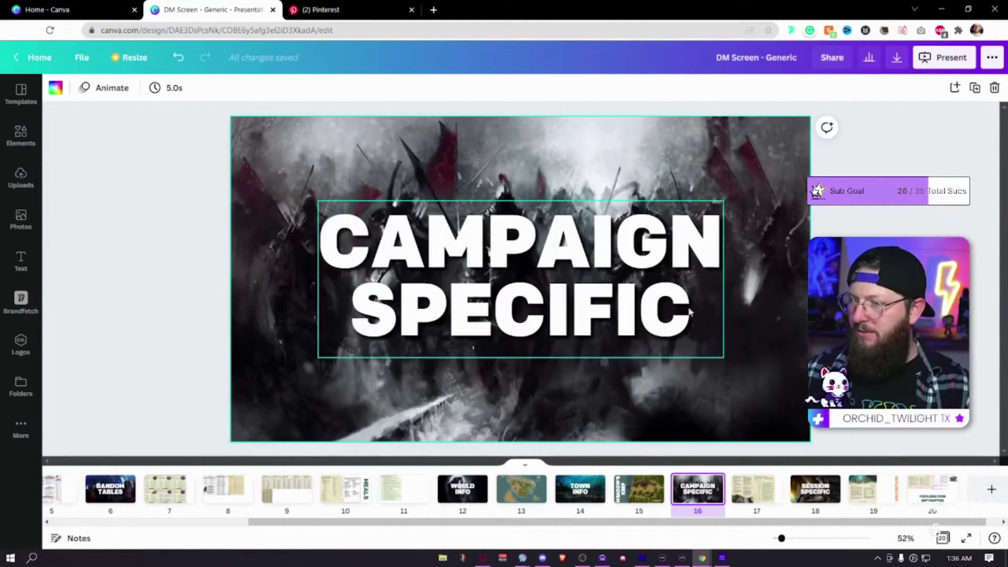
View slide 17's magic items and gacha game sheet, then slide 18.
{"action": "left_click", "coordinate": [758, 497]}
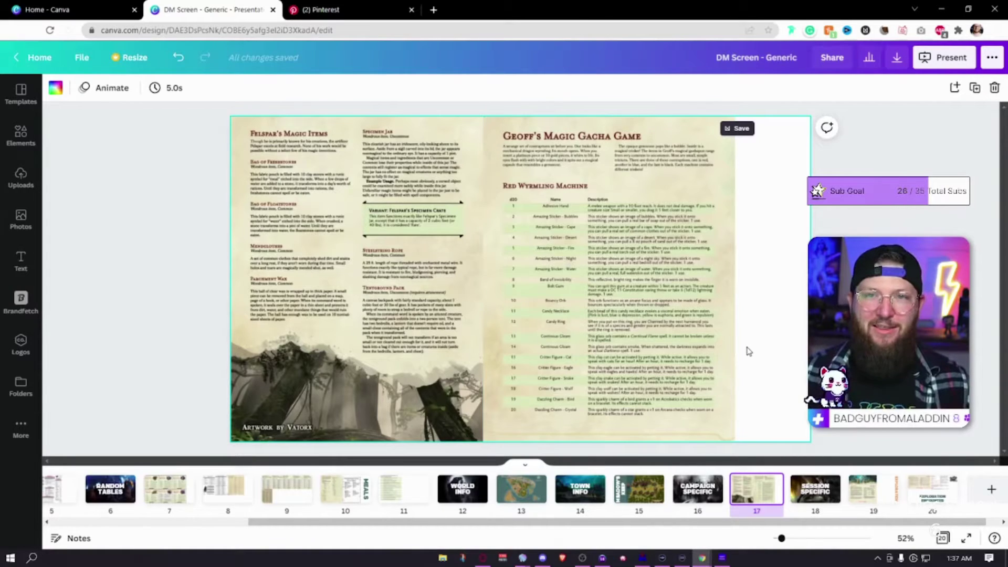
{"action": "left_click", "coordinate": [820, 491]}
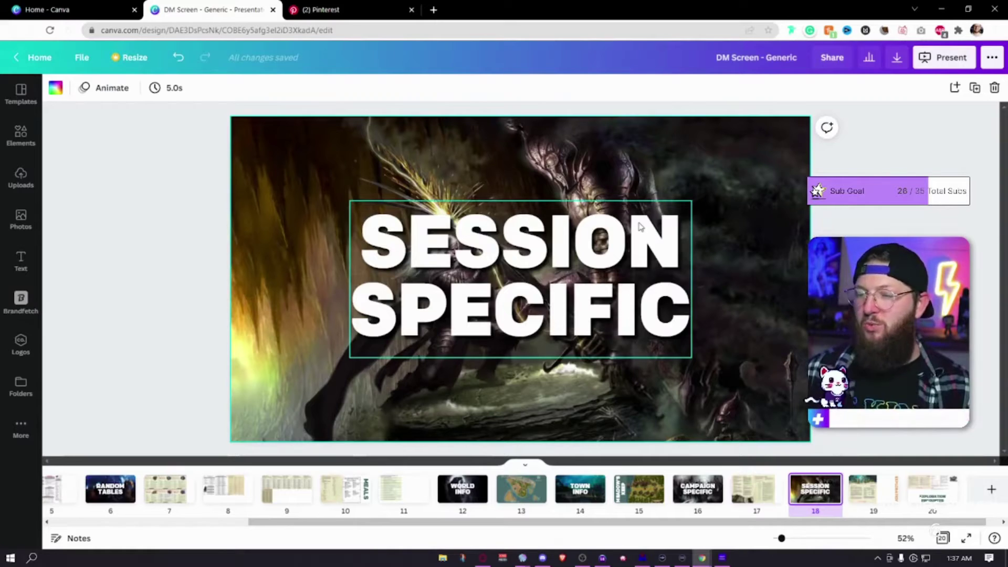
{"action": "left_click", "coordinate": [861, 497]}
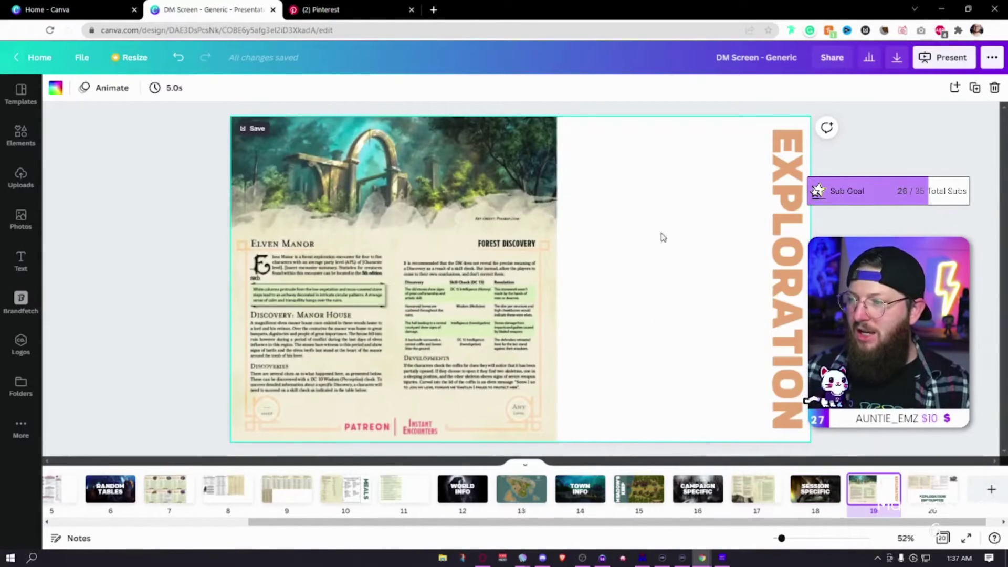
{"action": "scroll", "coordinate": [526, 231], "scroll_direction": "down", "scroll_amount": 2}
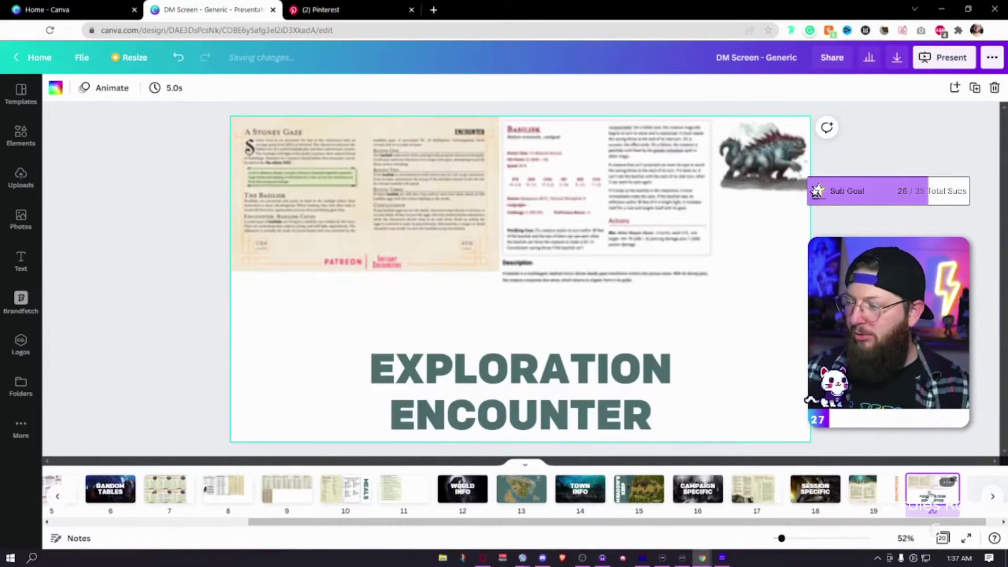
{"action": "left_click", "coordinate": [874, 491]}
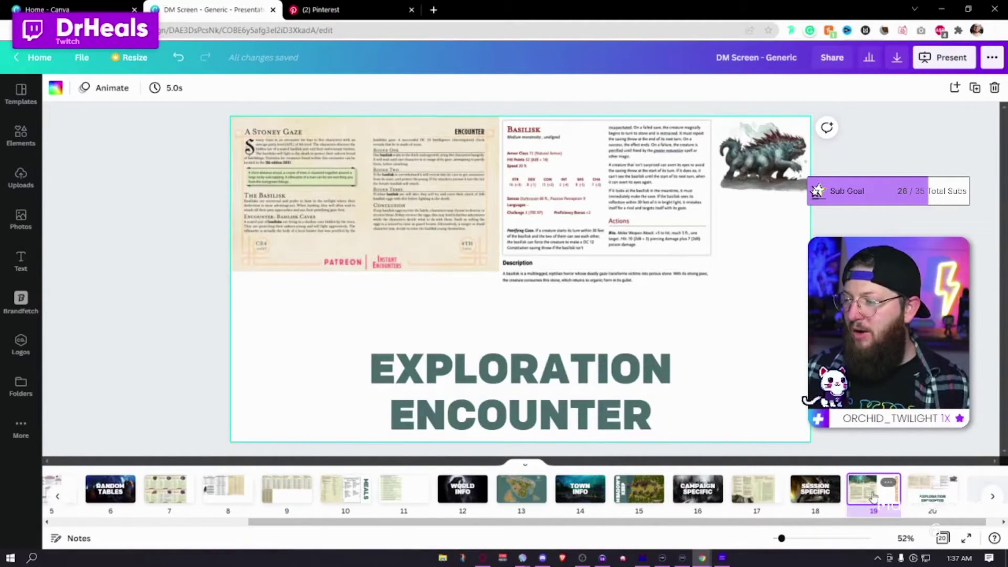
{"action": "left_click", "coordinate": [814, 496]}
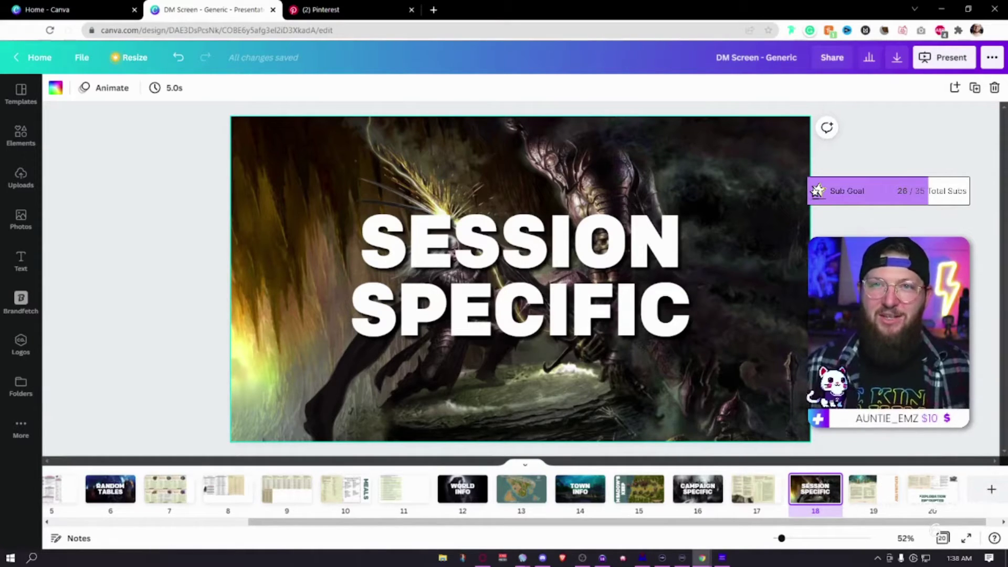
{"action": "left_click", "coordinate": [861, 499]}
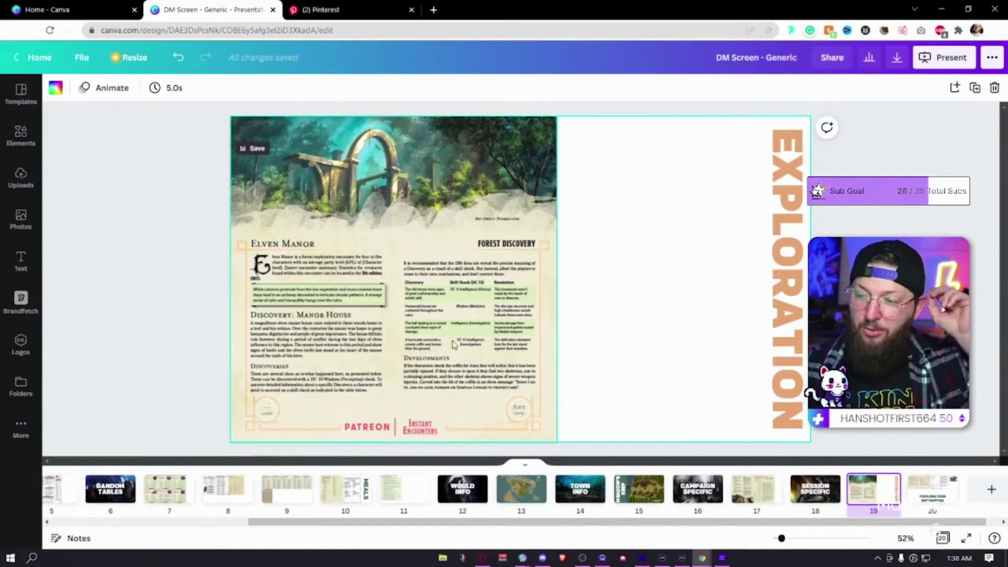
{"action": "left_click", "coordinate": [933, 488]}
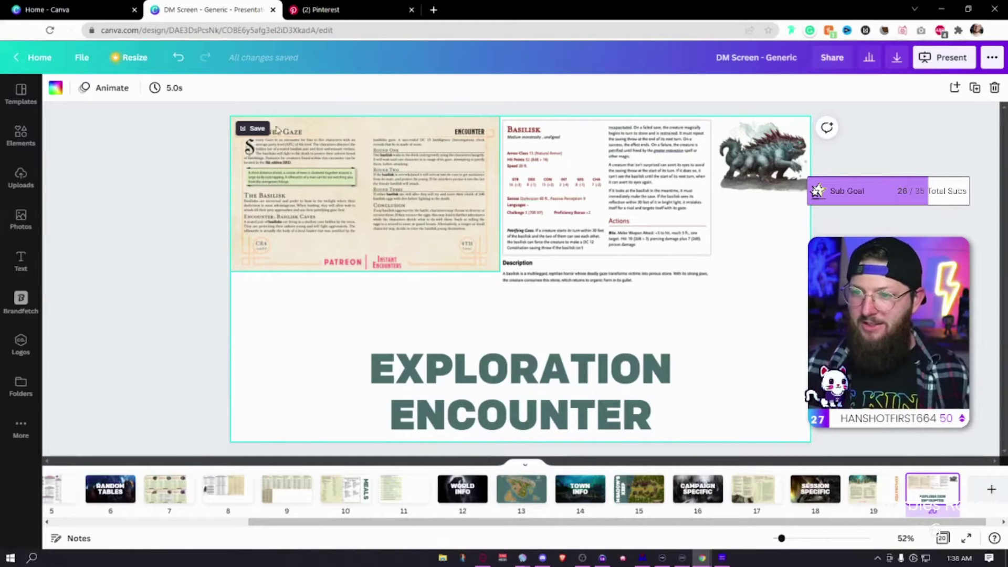
{"action": "left_click", "coordinate": [399, 247]}
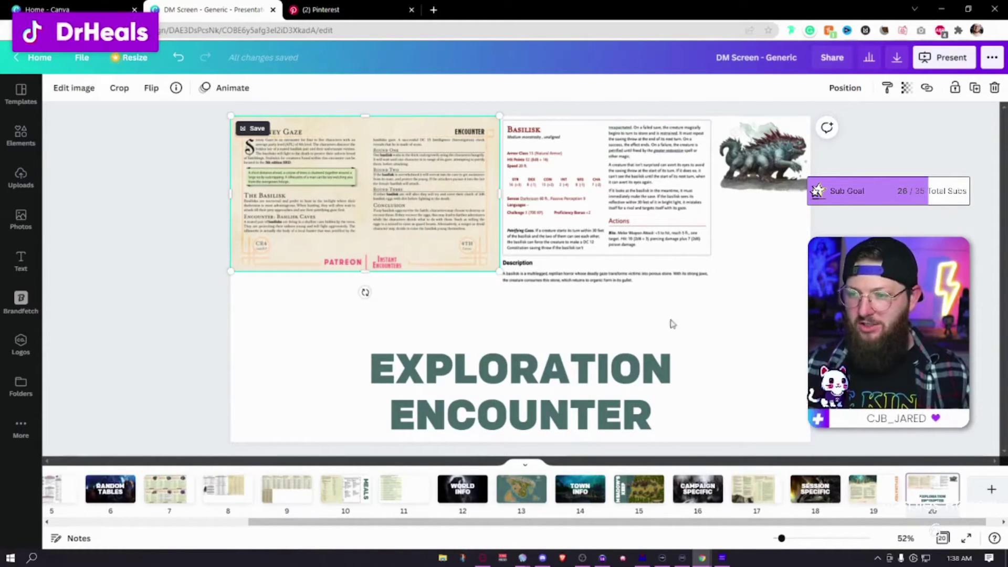
{"action": "left_click", "coordinate": [742, 353]}
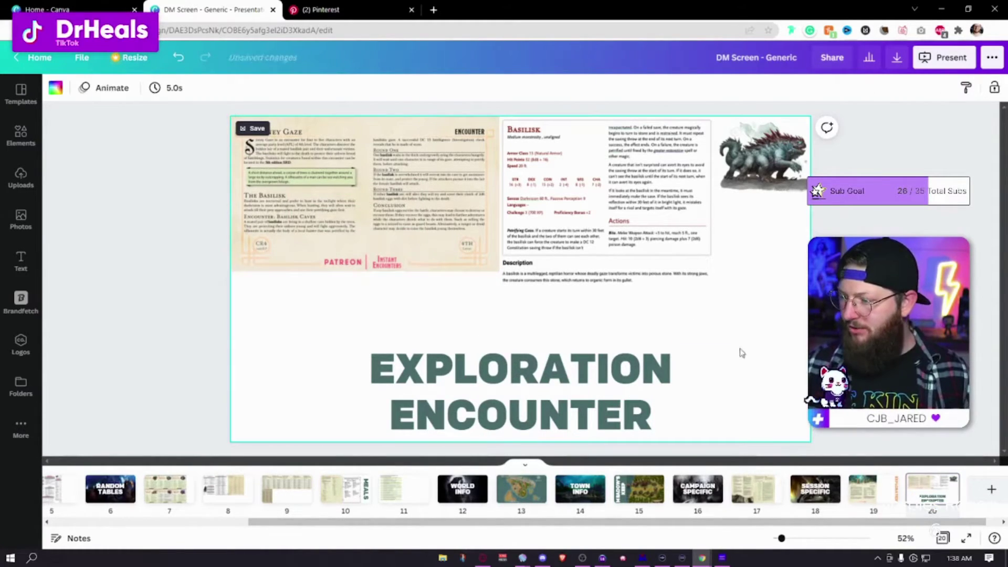
{"action": "left_click", "coordinate": [813, 496]}
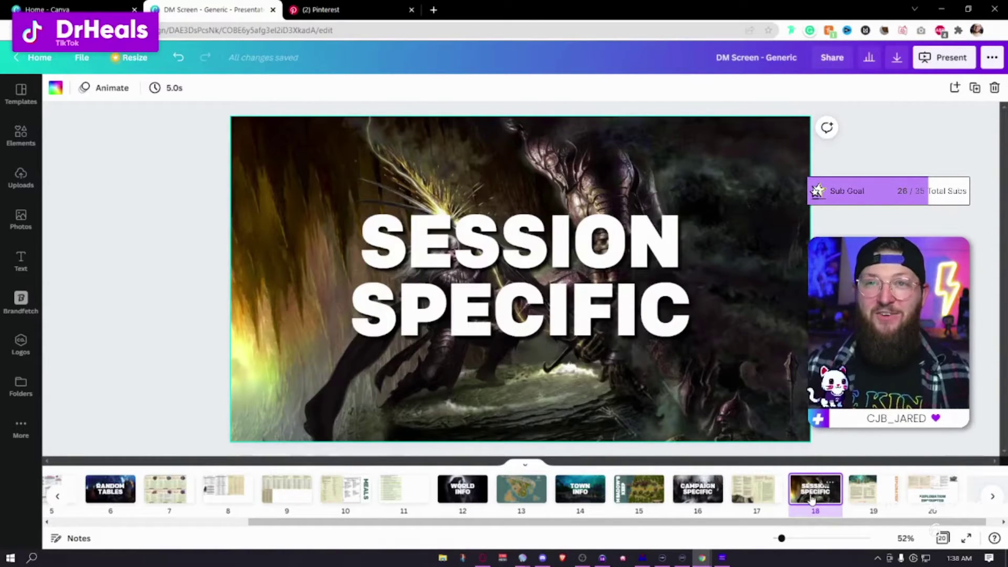